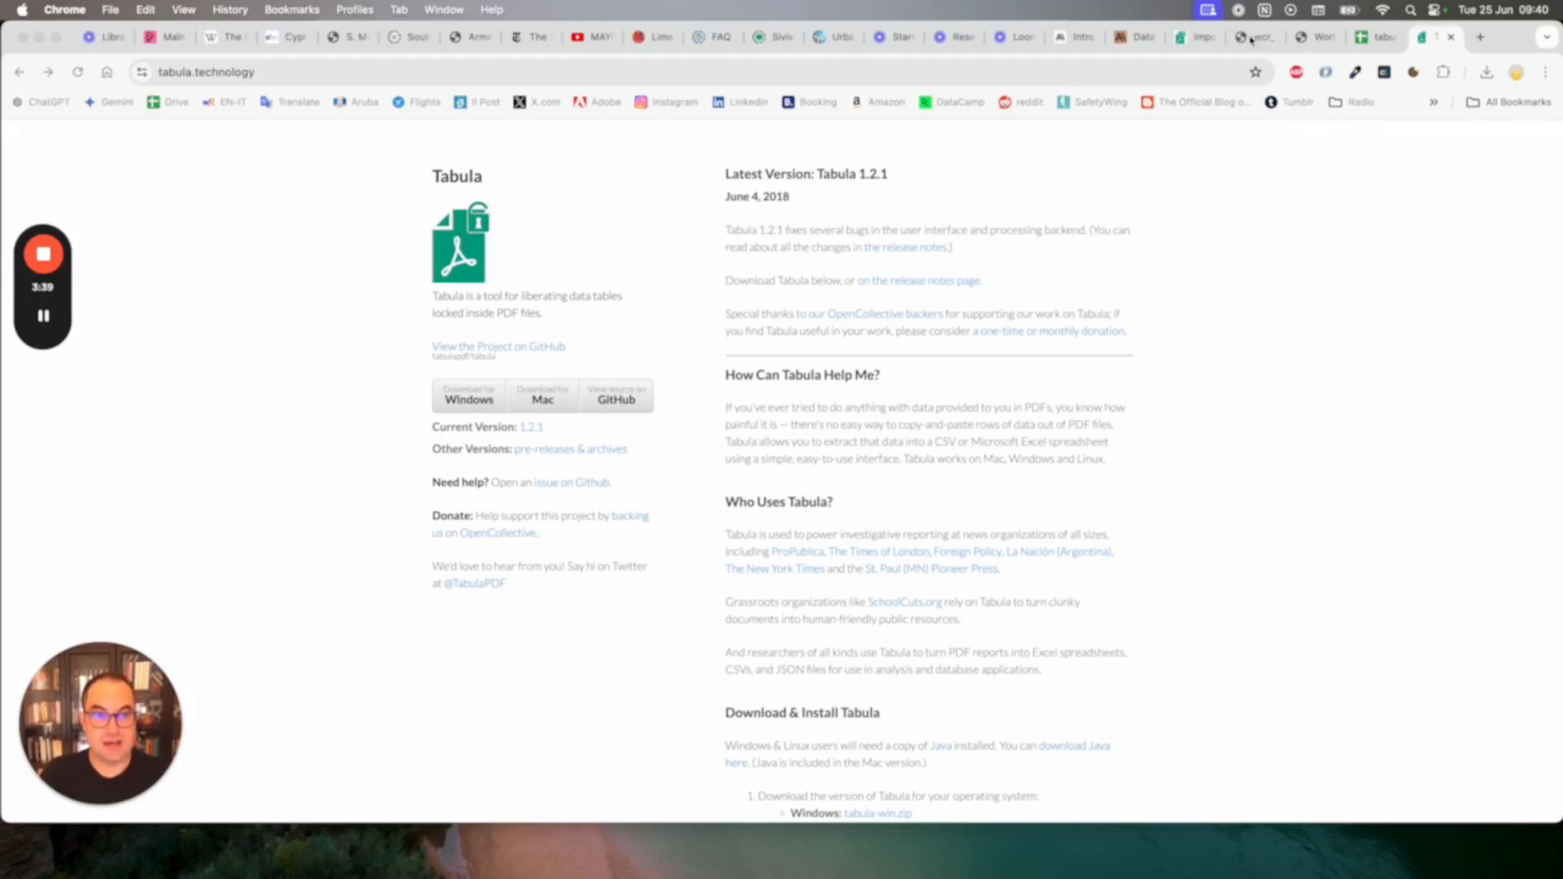
# Open the wcr_2022.pdf report and browse its pages in search of data tables
pyautogui.click(1251, 38)
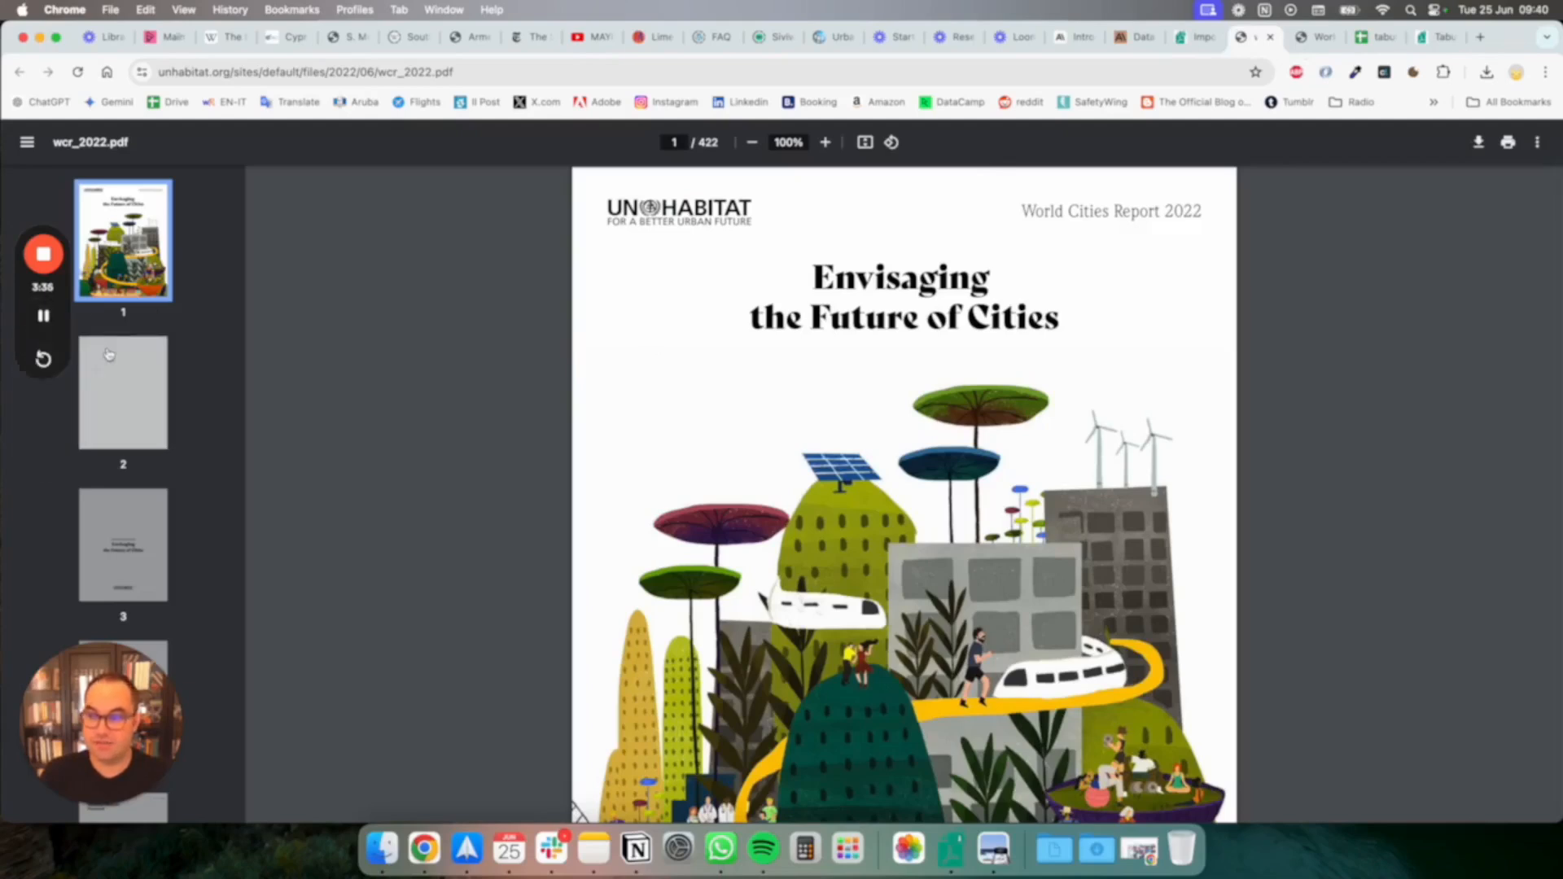
pyautogui.scroll(-6, 736, 407)
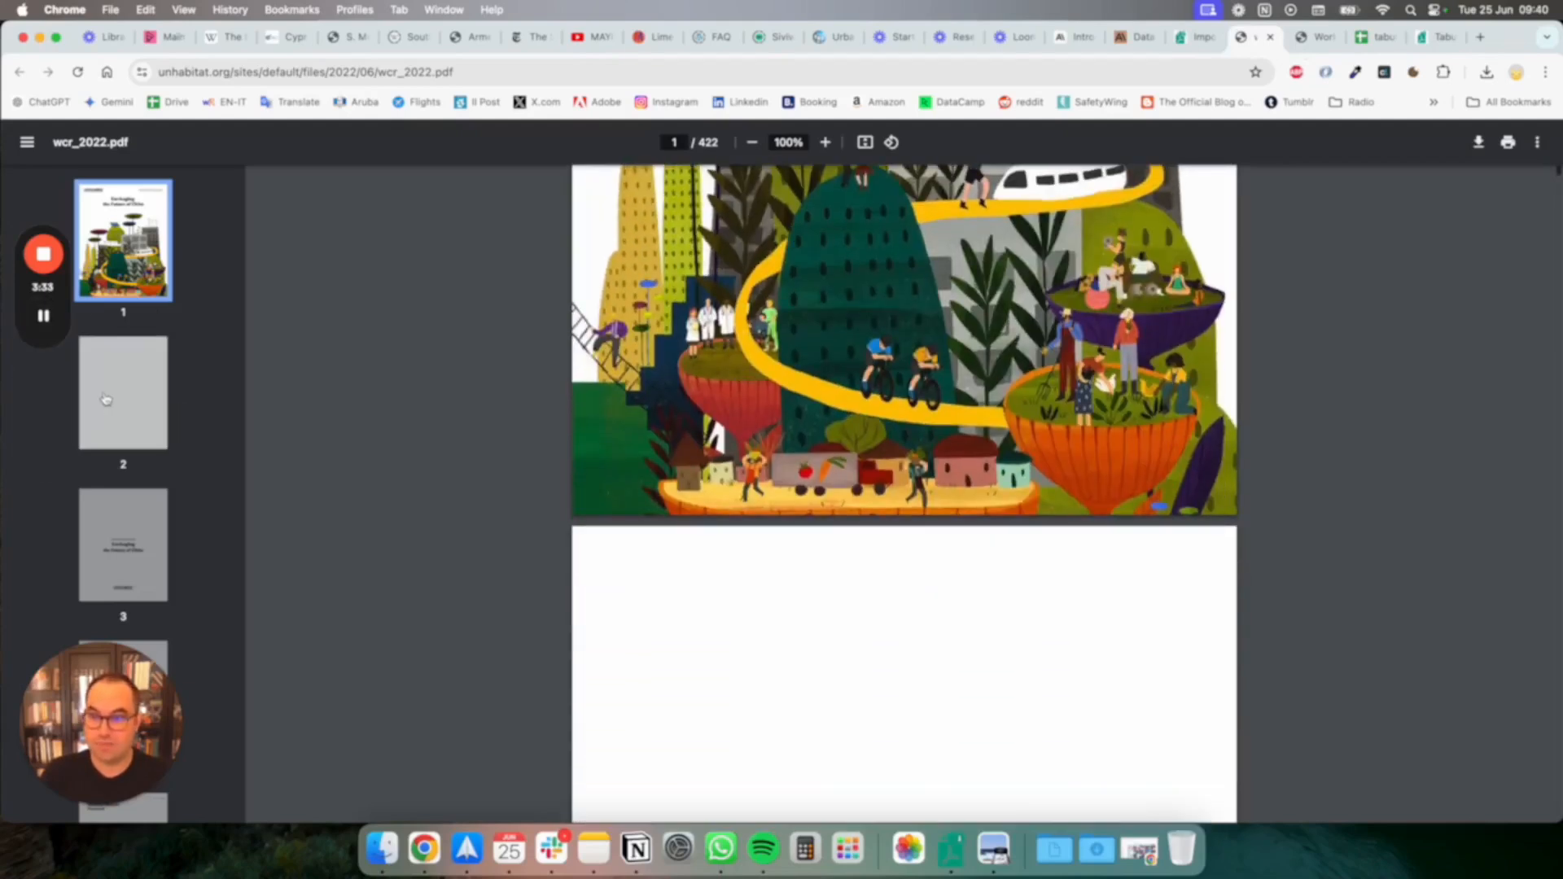
pyautogui.scroll(-6, 106, 399)
pyautogui.scroll(-5, 106, 399)
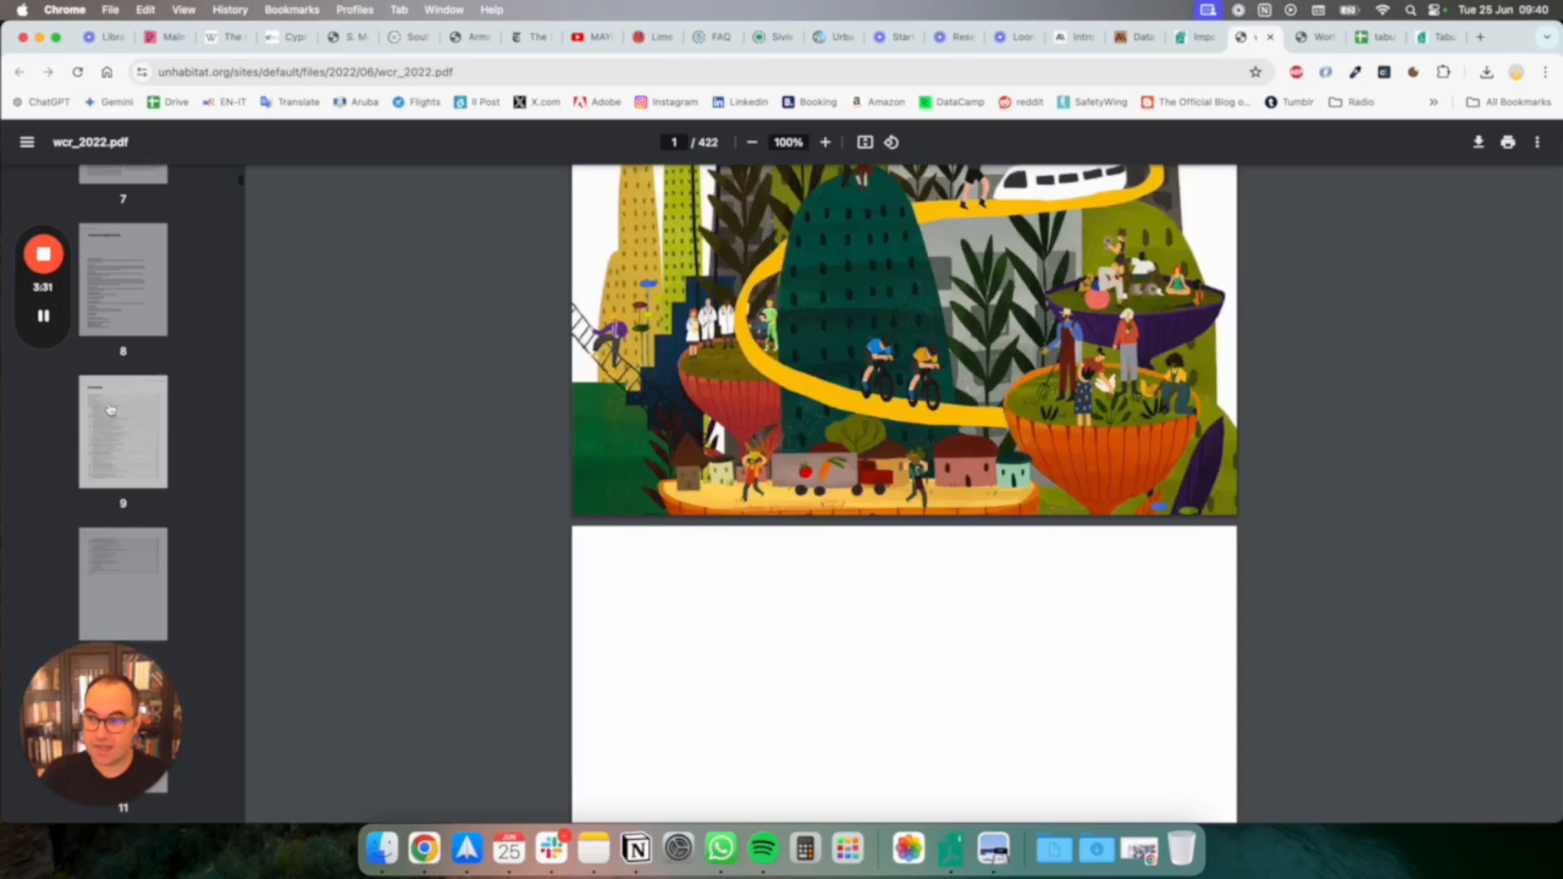
pyautogui.click(106, 407)
pyautogui.scroll(-20, 140, 563)
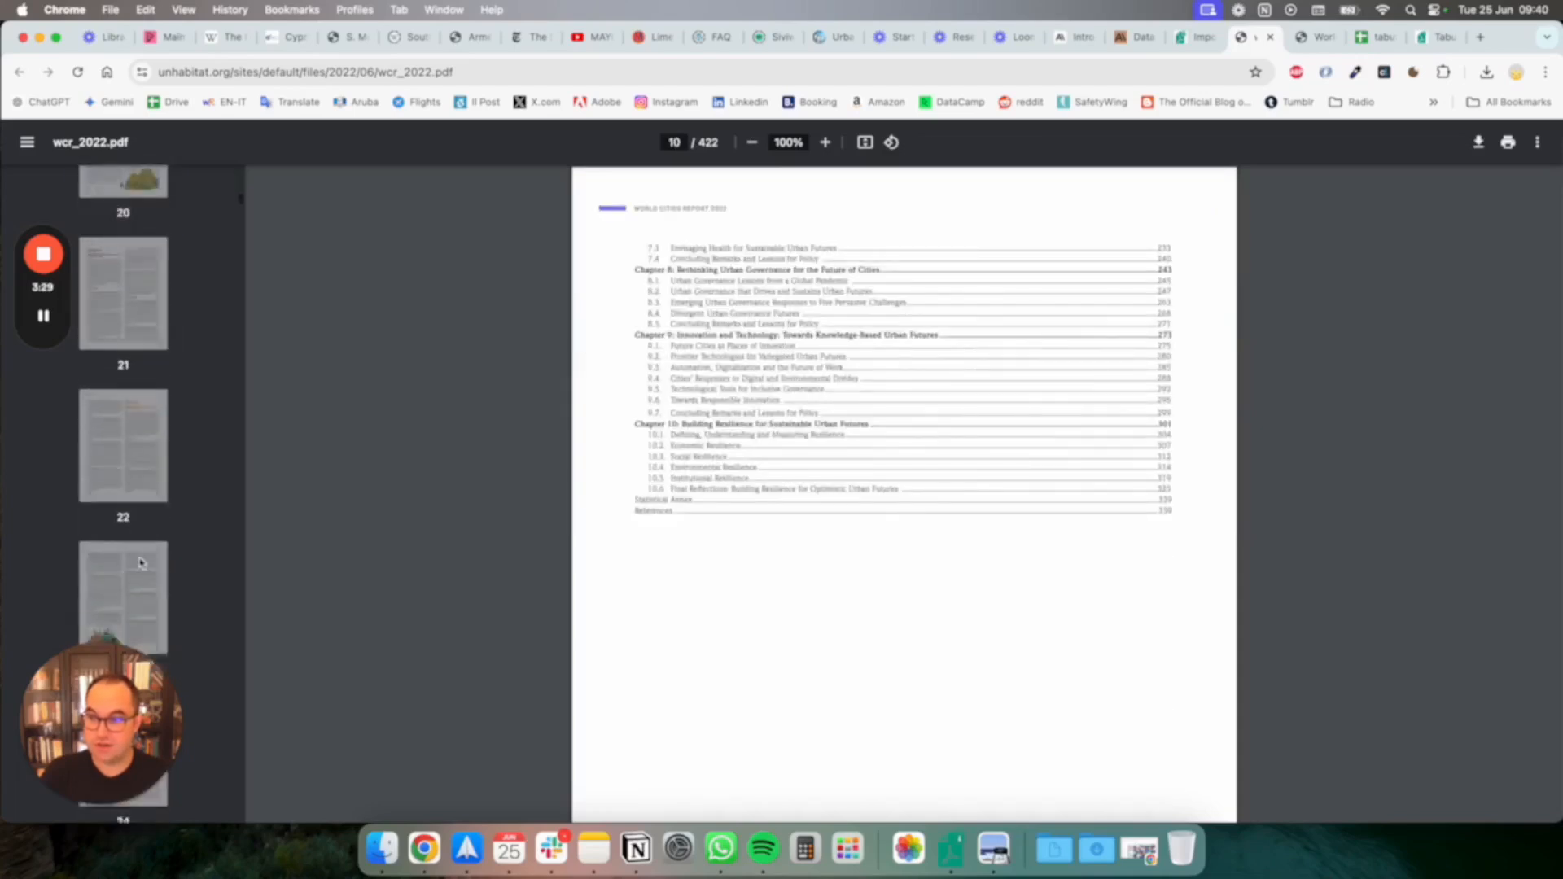
pyautogui.click(130, 443)
pyautogui.scroll(-5, 129, 443)
pyautogui.scroll(-3, 128, 444)
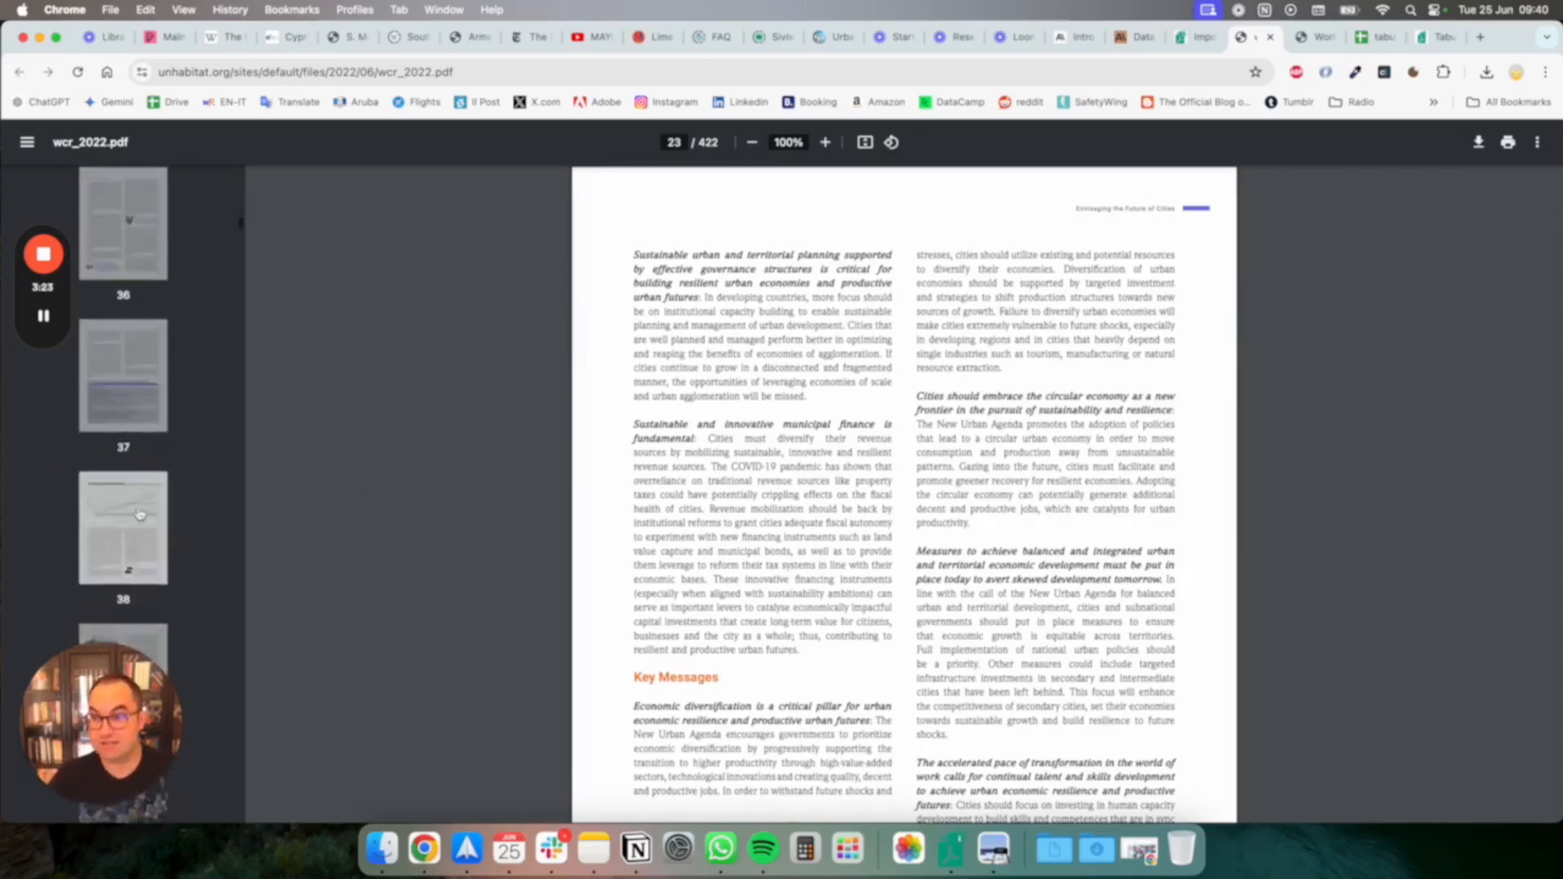
pyautogui.scroll(-5, 140, 514)
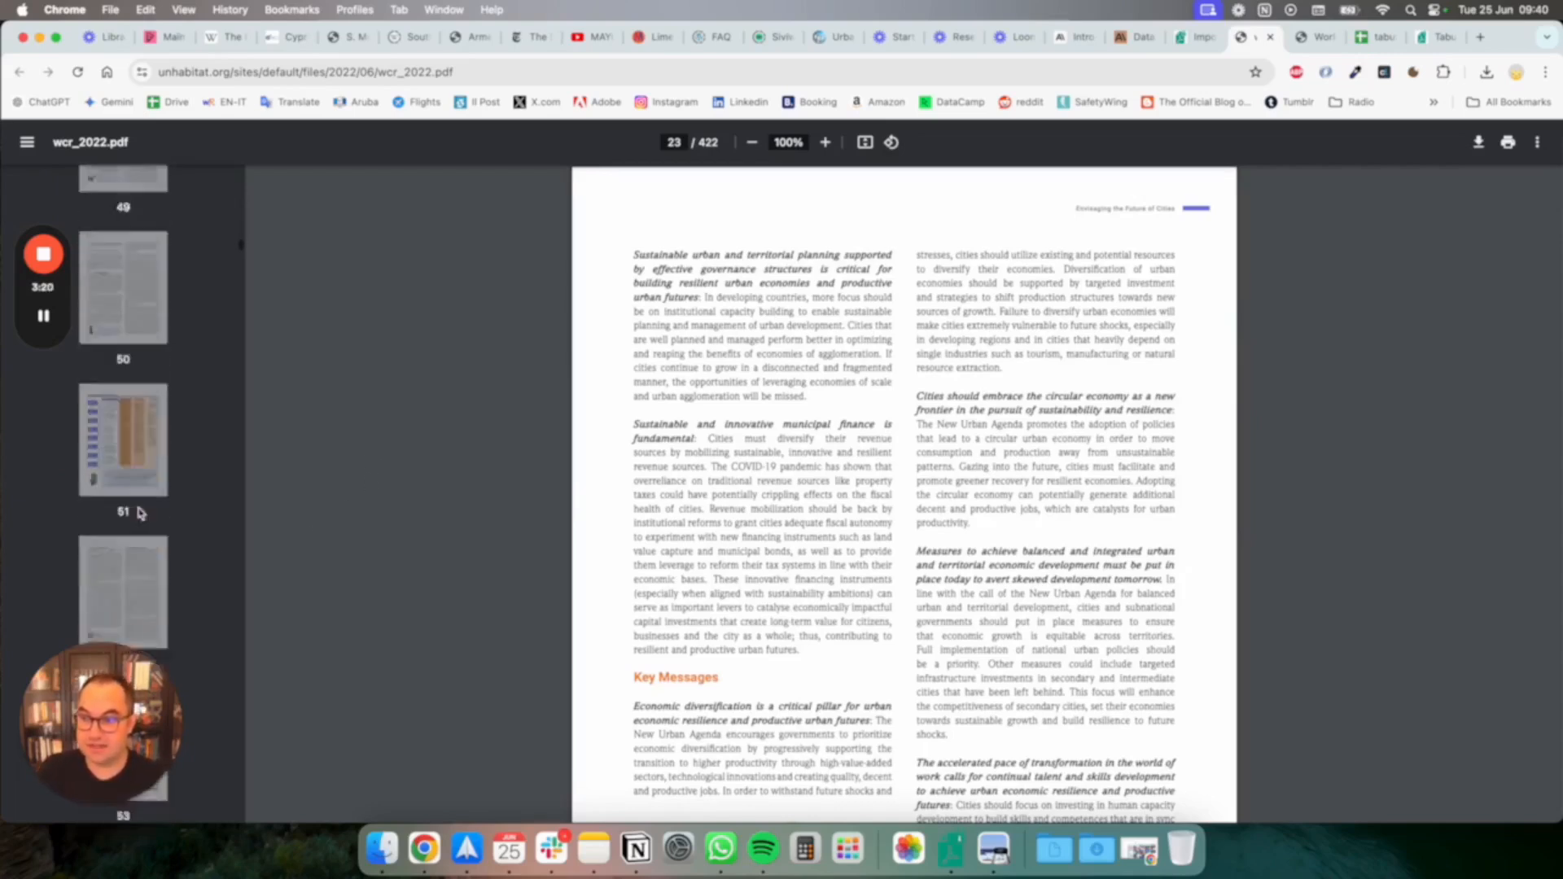
pyautogui.scroll(-15, 140, 513)
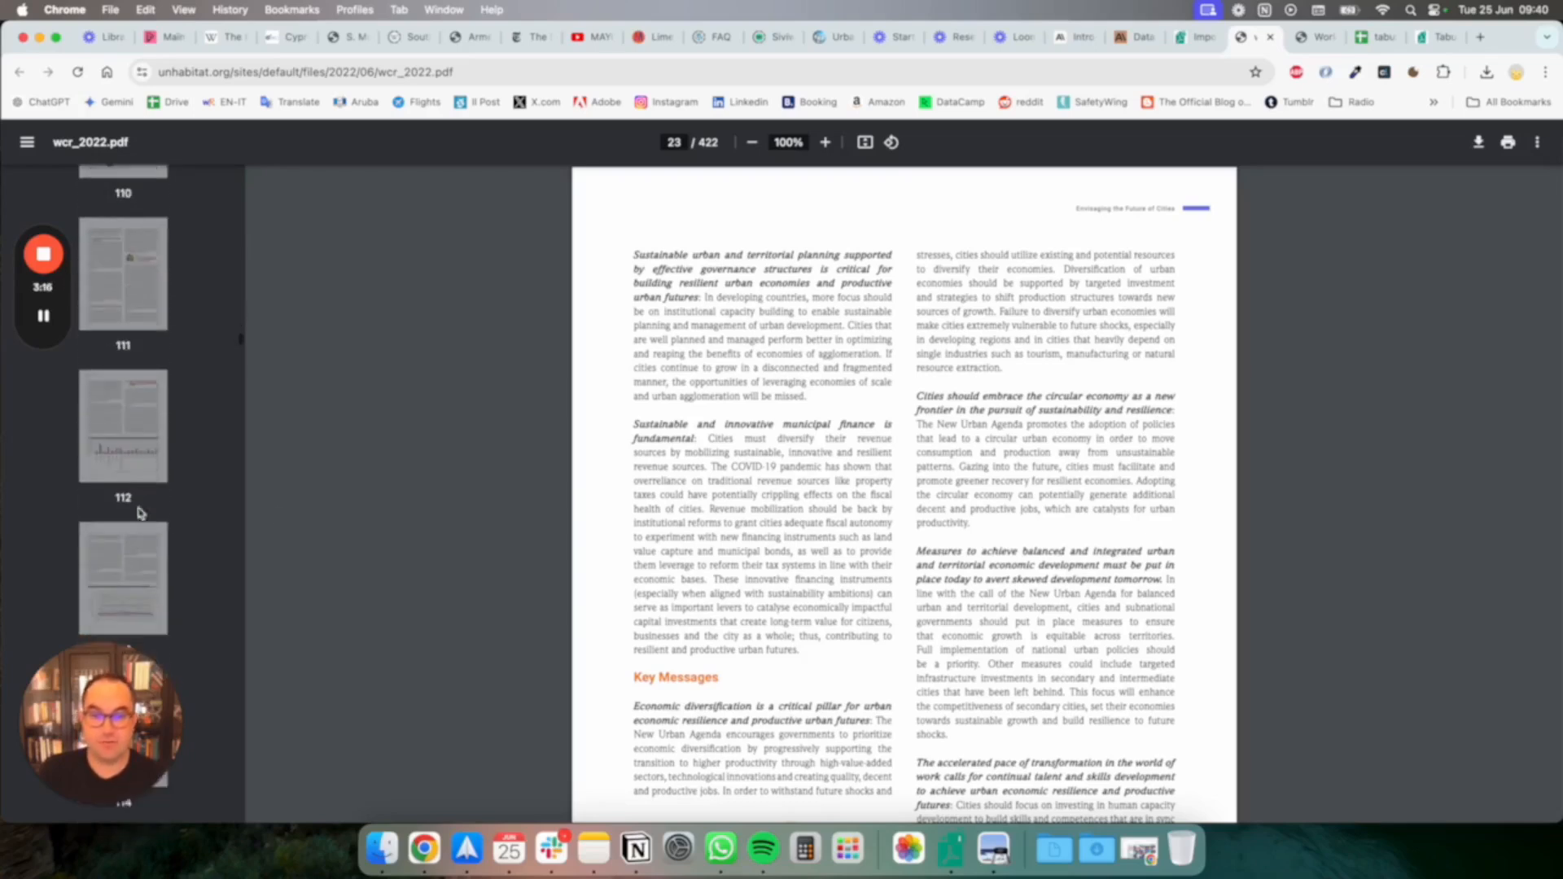
pyautogui.scroll(-12, 399, 531)
pyautogui.scroll(-20, 141, 414)
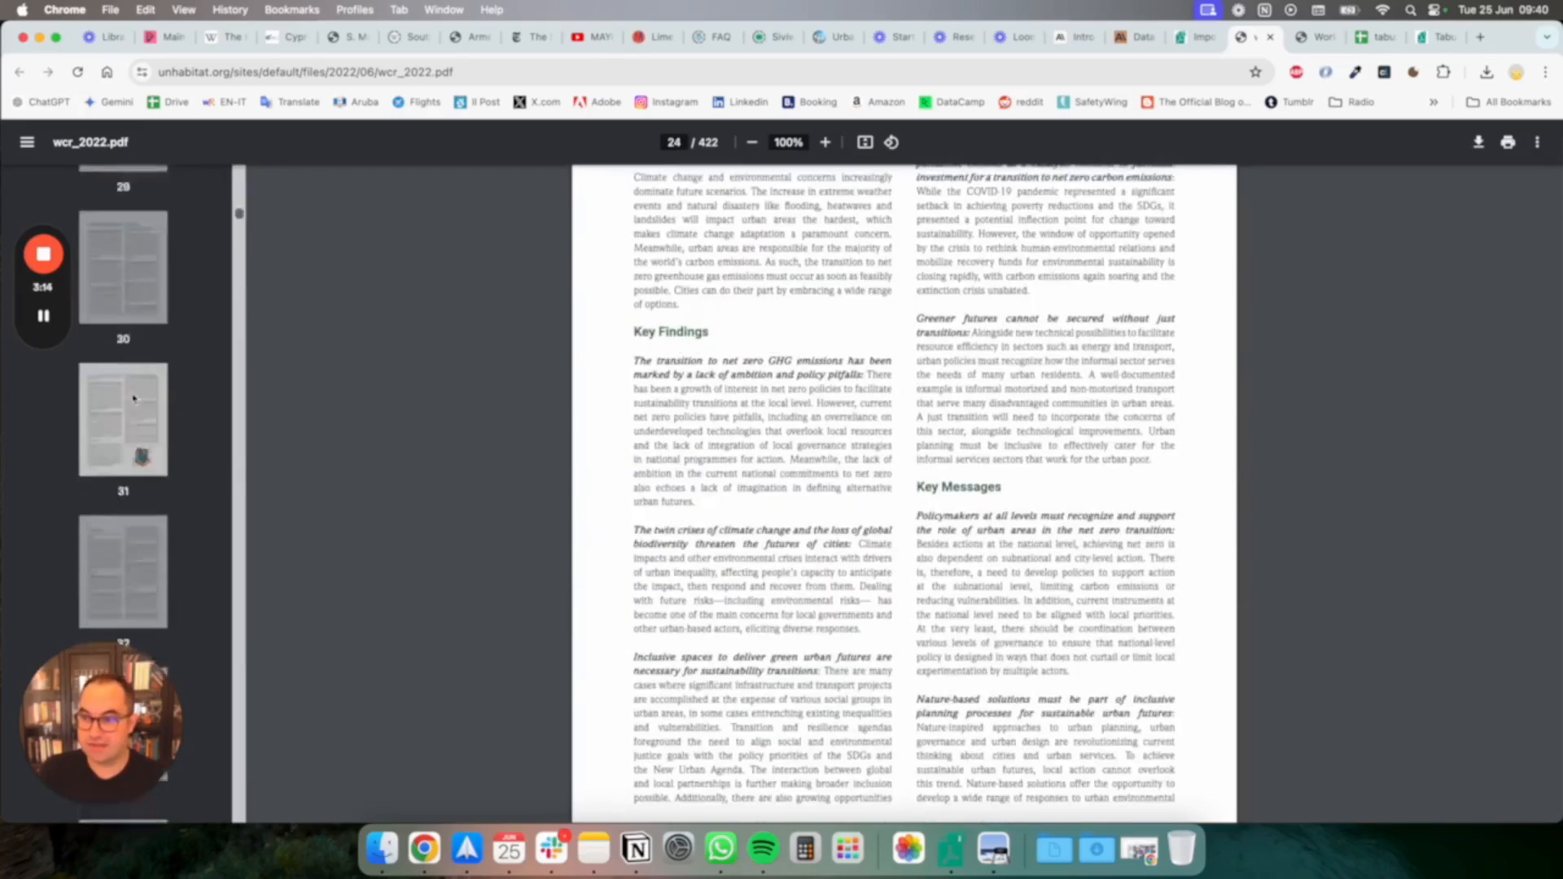
pyautogui.scroll(-10, 134, 400)
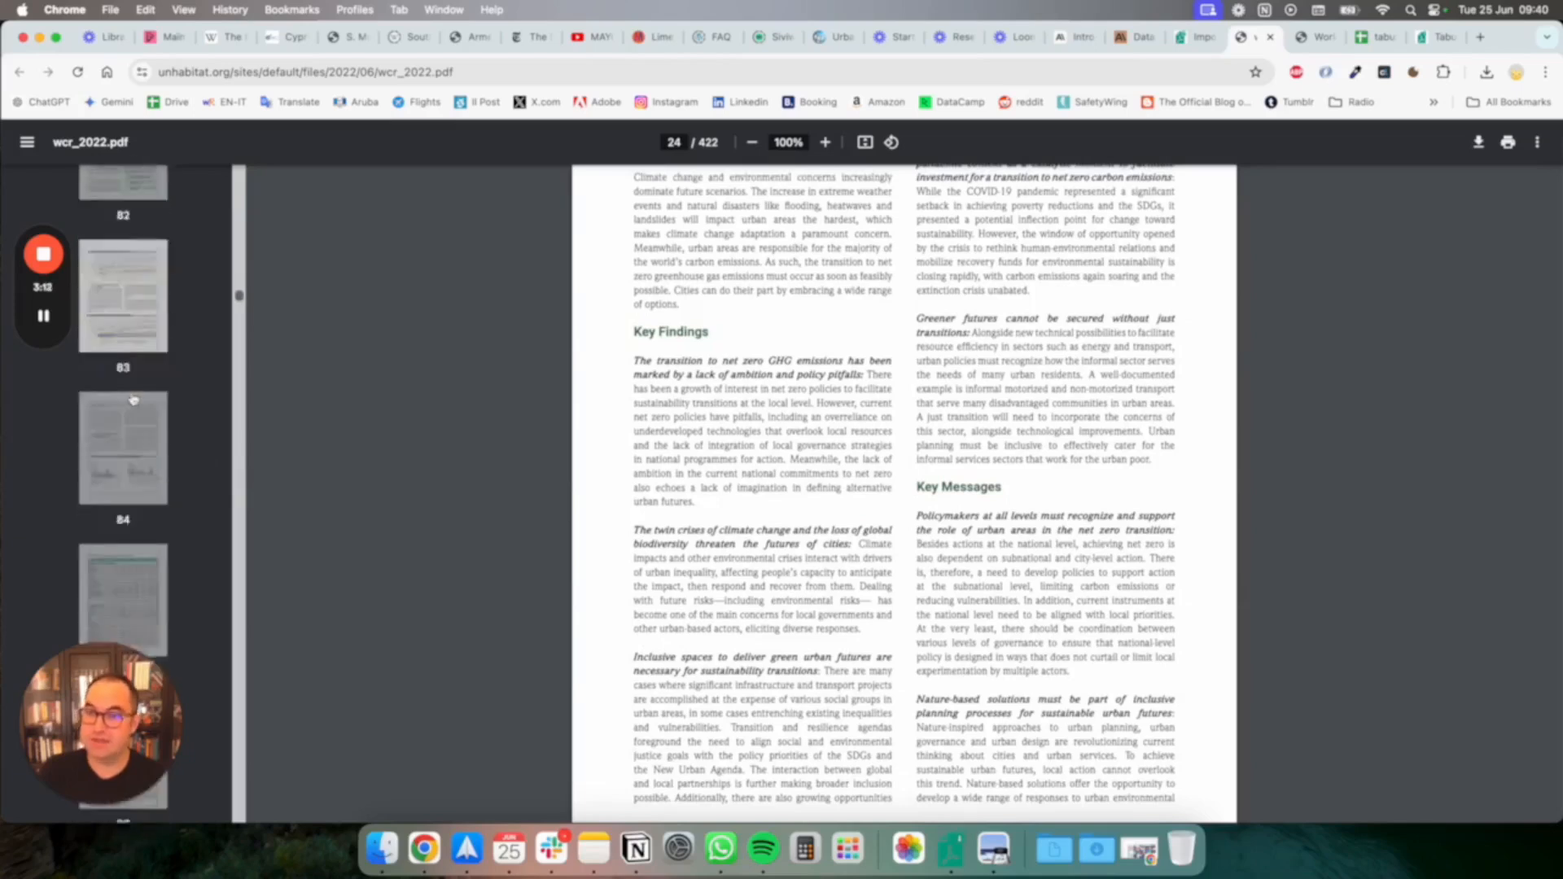
pyautogui.scroll(-10, 135, 398)
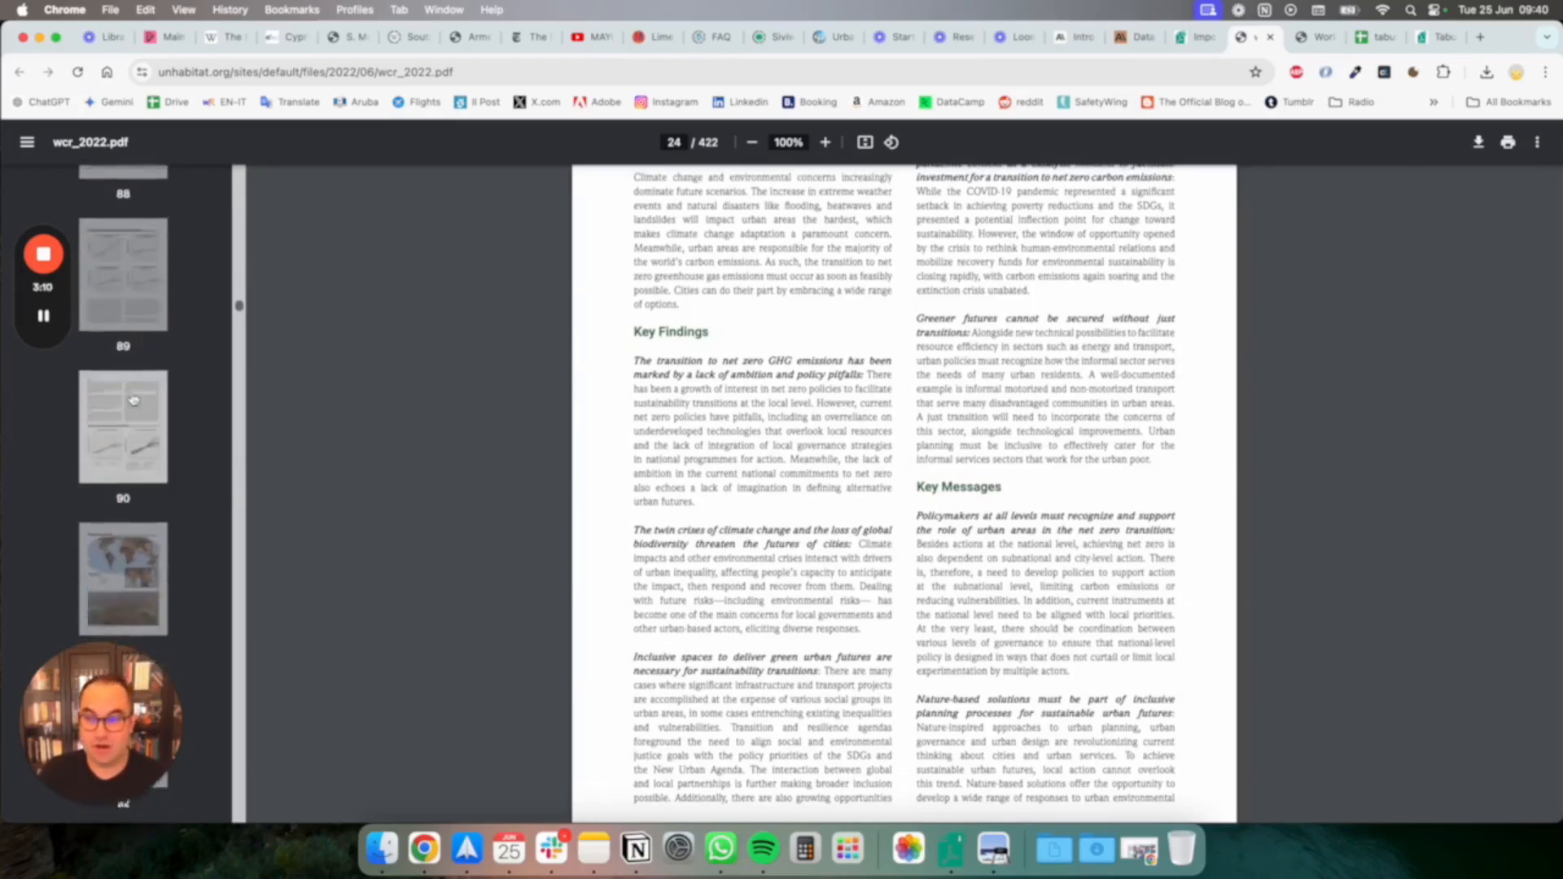
pyautogui.scroll(-5, 137, 342)
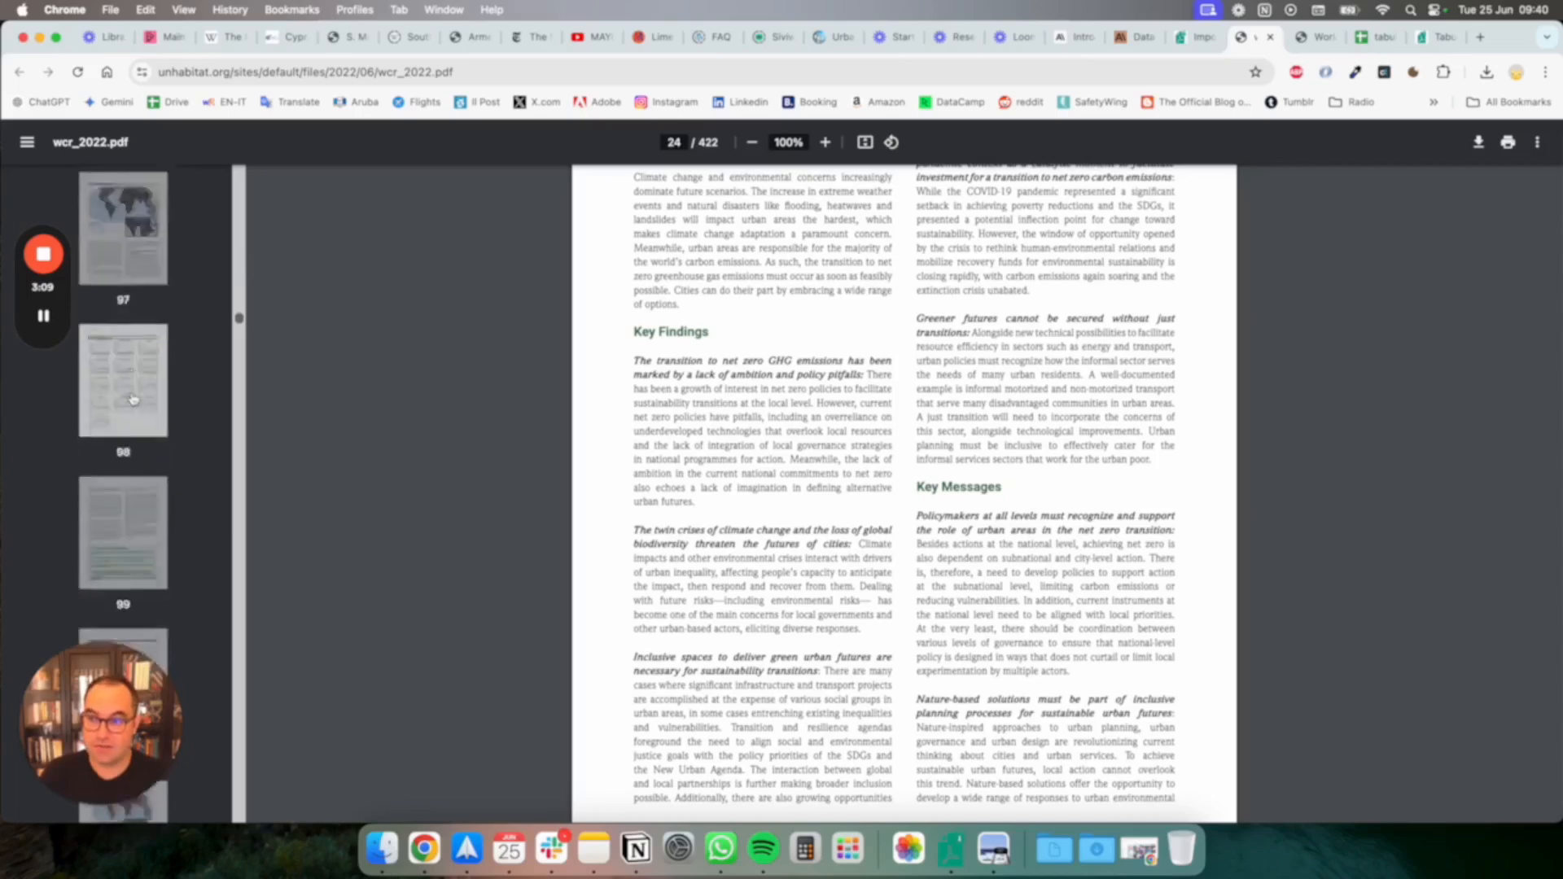
pyautogui.click(140, 260)
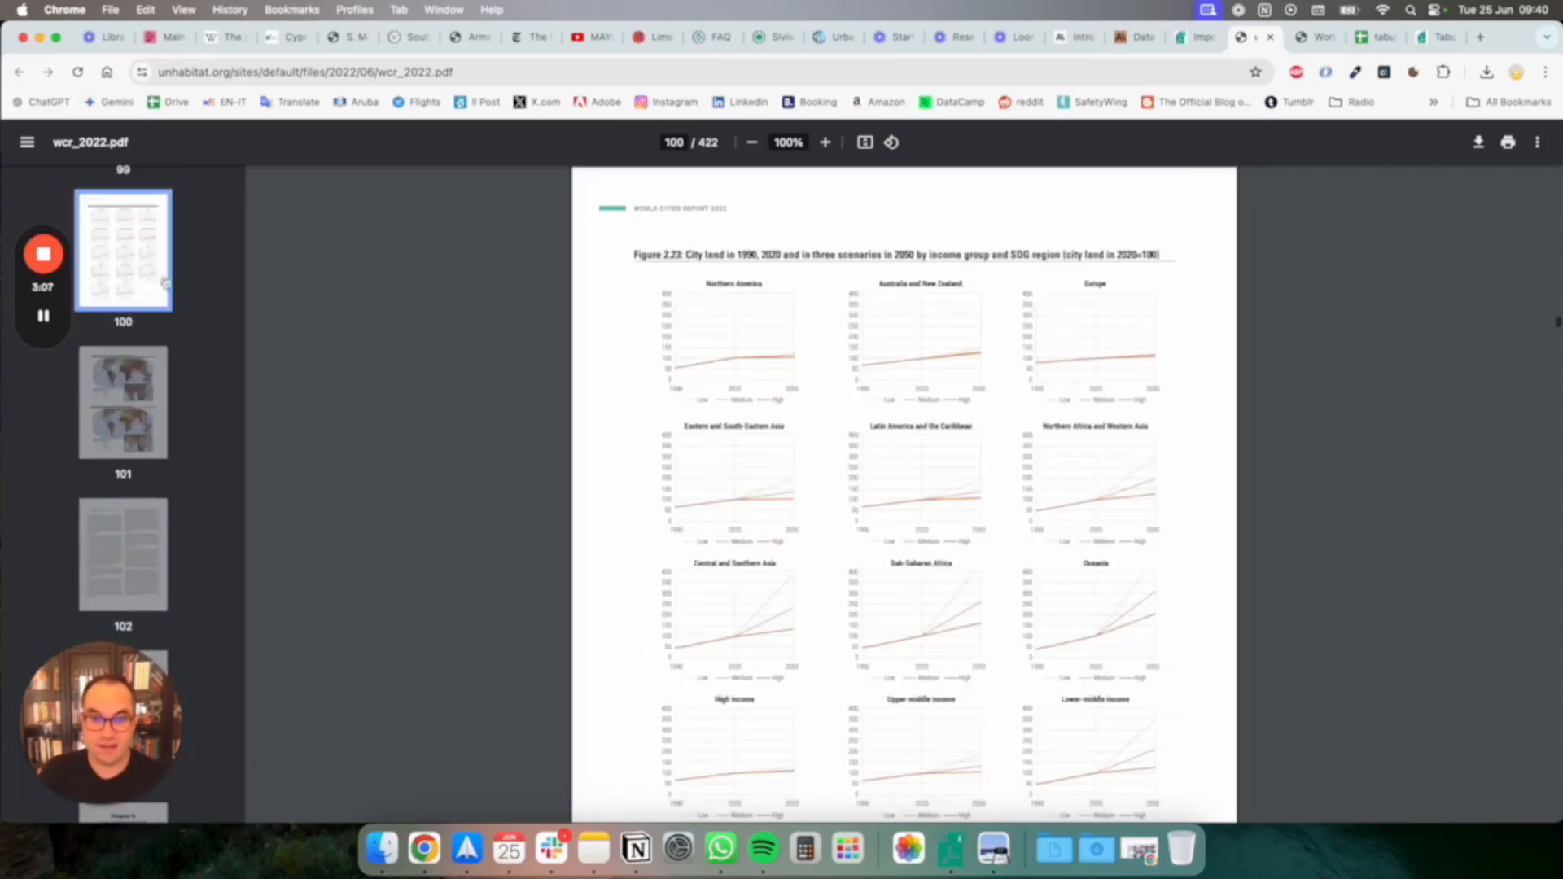
# Go to page 362 of the report and look over the Statistical Annex table on urban population size
pyautogui.click(675, 143)
pyautogui.write('362')
pyautogui.press('Return')
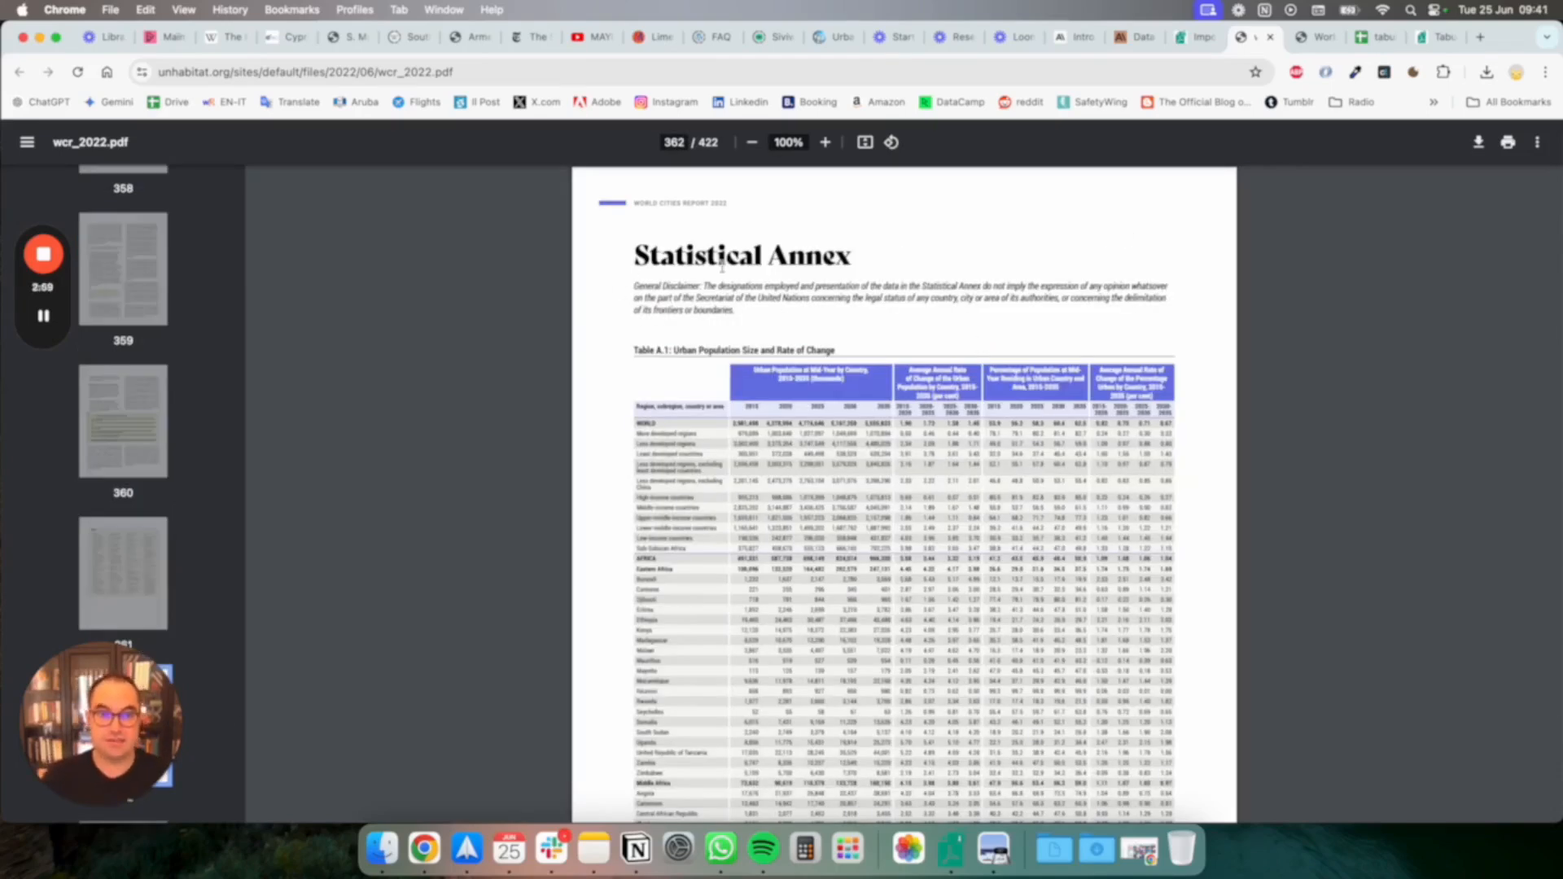
pyautogui.scroll(-5, 819, 485)
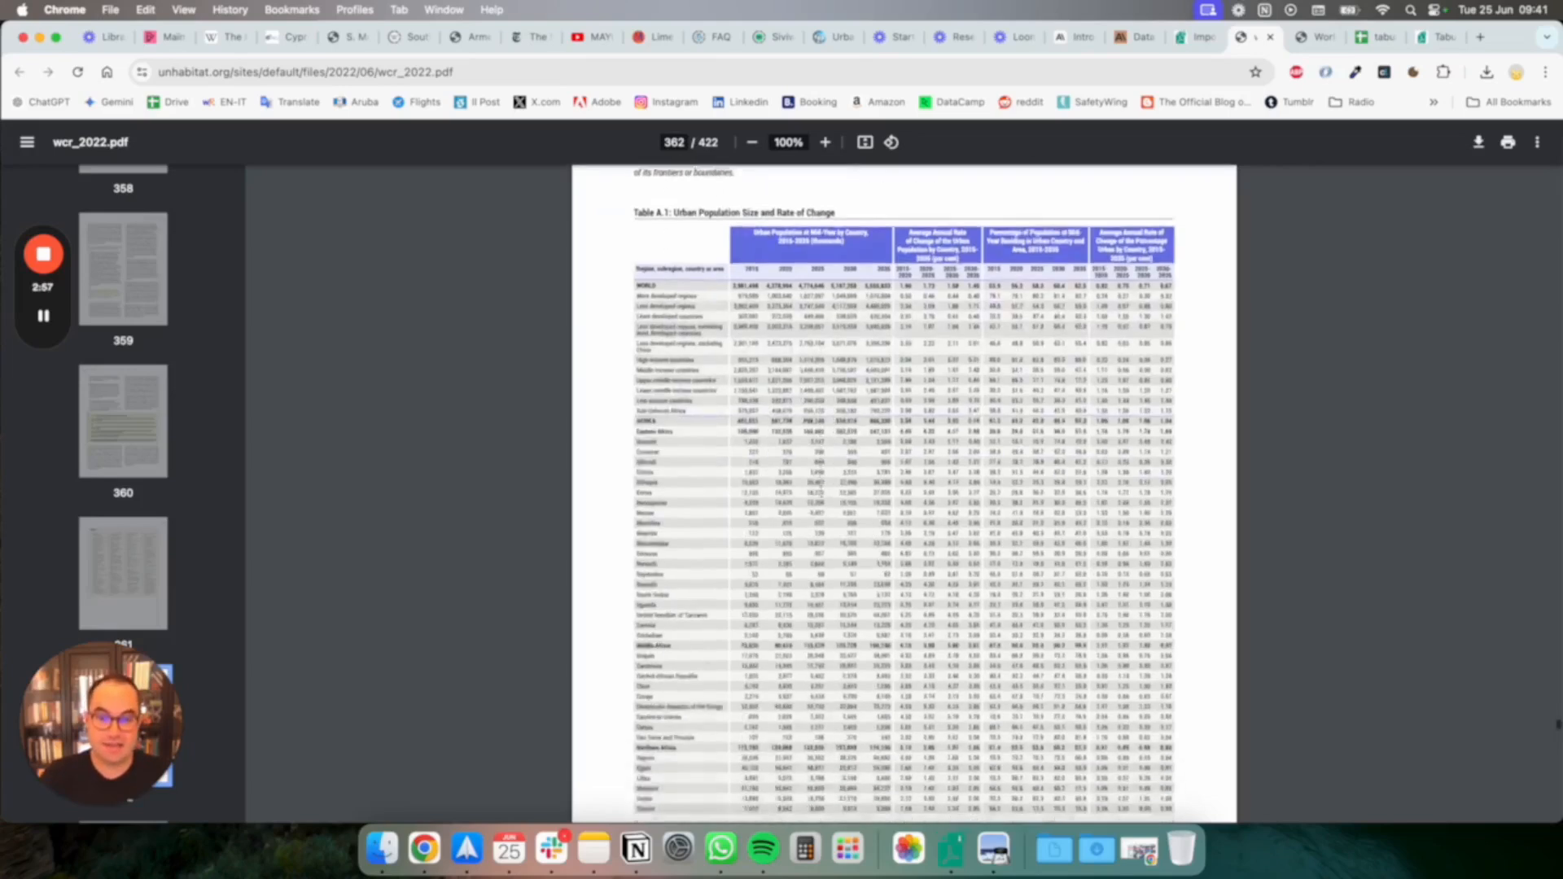
# Enlarge the PDF to 175% and examine how Table A.1 continues across the following pages and whether its text can be selected
pyautogui.click(826, 142)
pyautogui.click(826, 143)
pyautogui.click(825, 142)
pyautogui.click(825, 143)
pyautogui.moveTo(981, 631); pyautogui.dragTo(1160, 704)
pyautogui.click(632, 447)
pyautogui.scroll(-5, 1163, 705)
pyautogui.scroll(-15, 1162, 705)
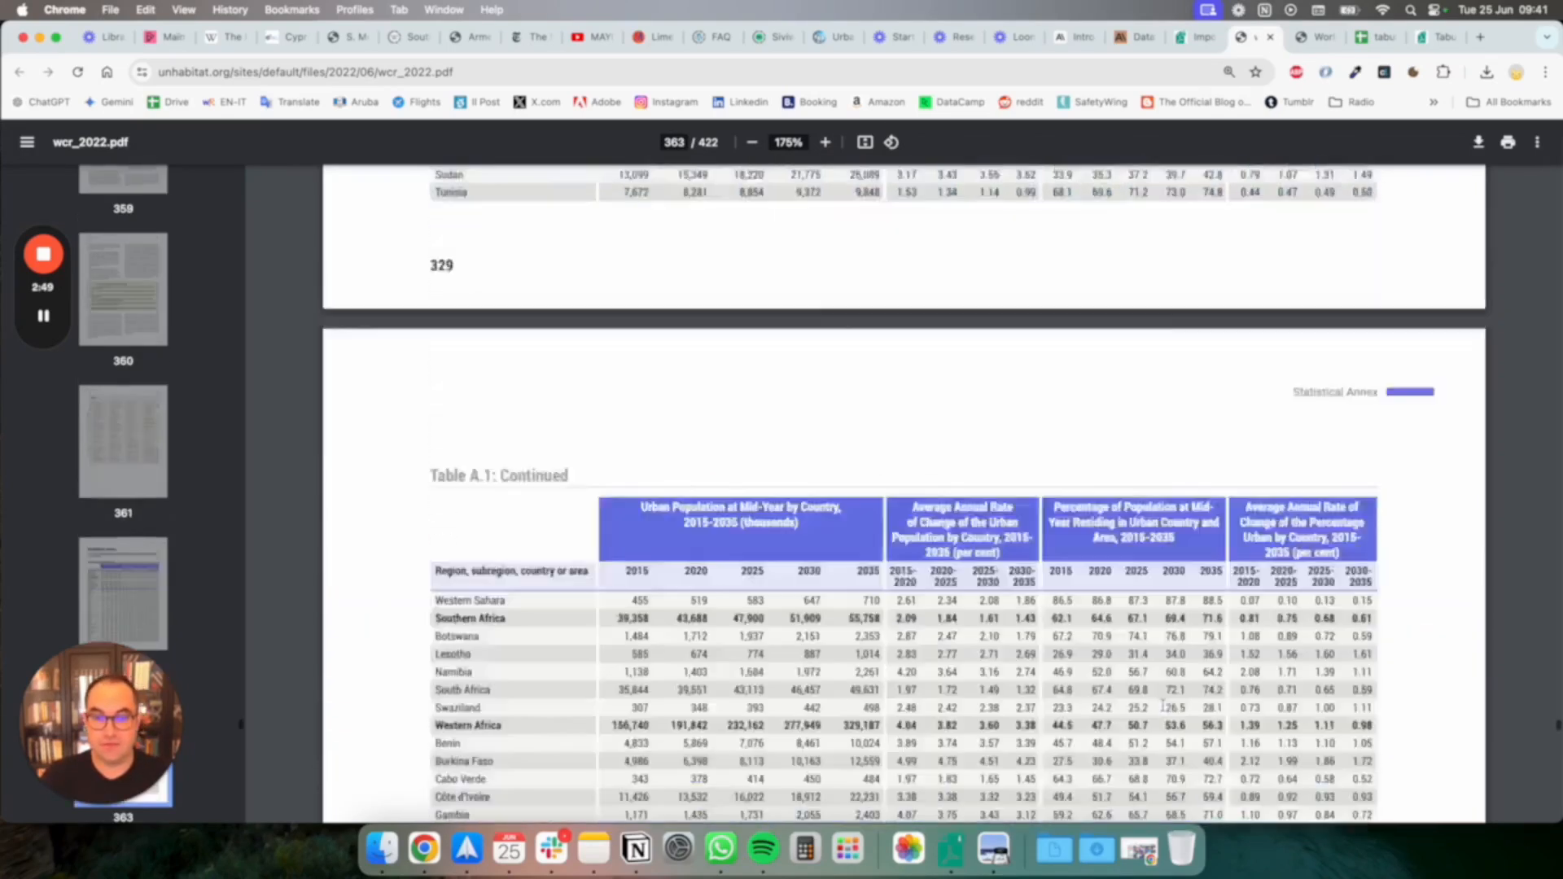
pyautogui.scroll(-15, 1162, 705)
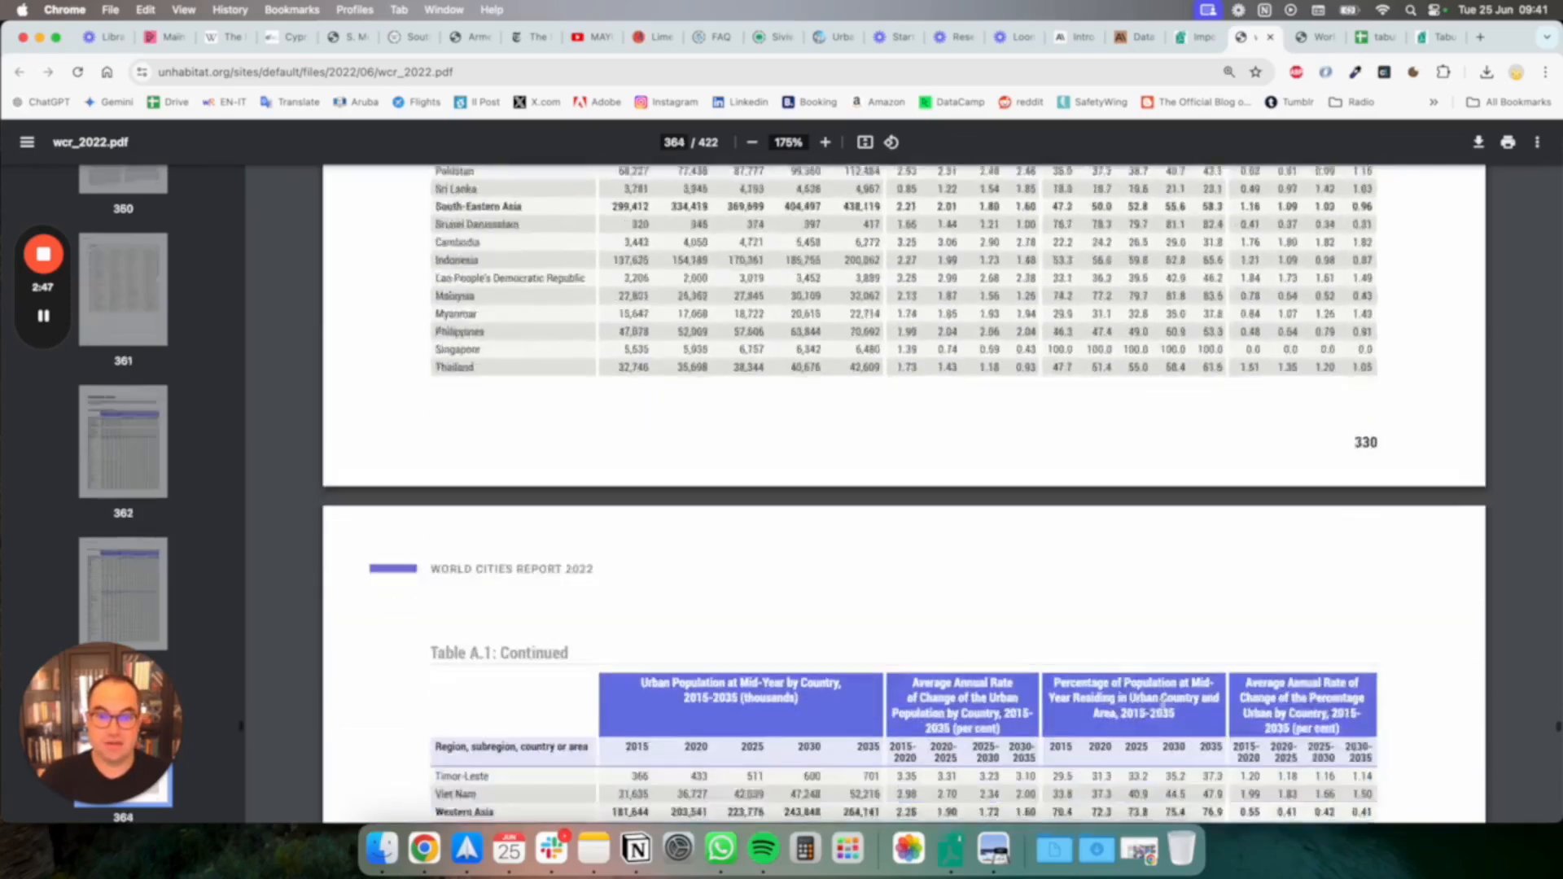
pyautogui.scroll(-5, 1162, 705)
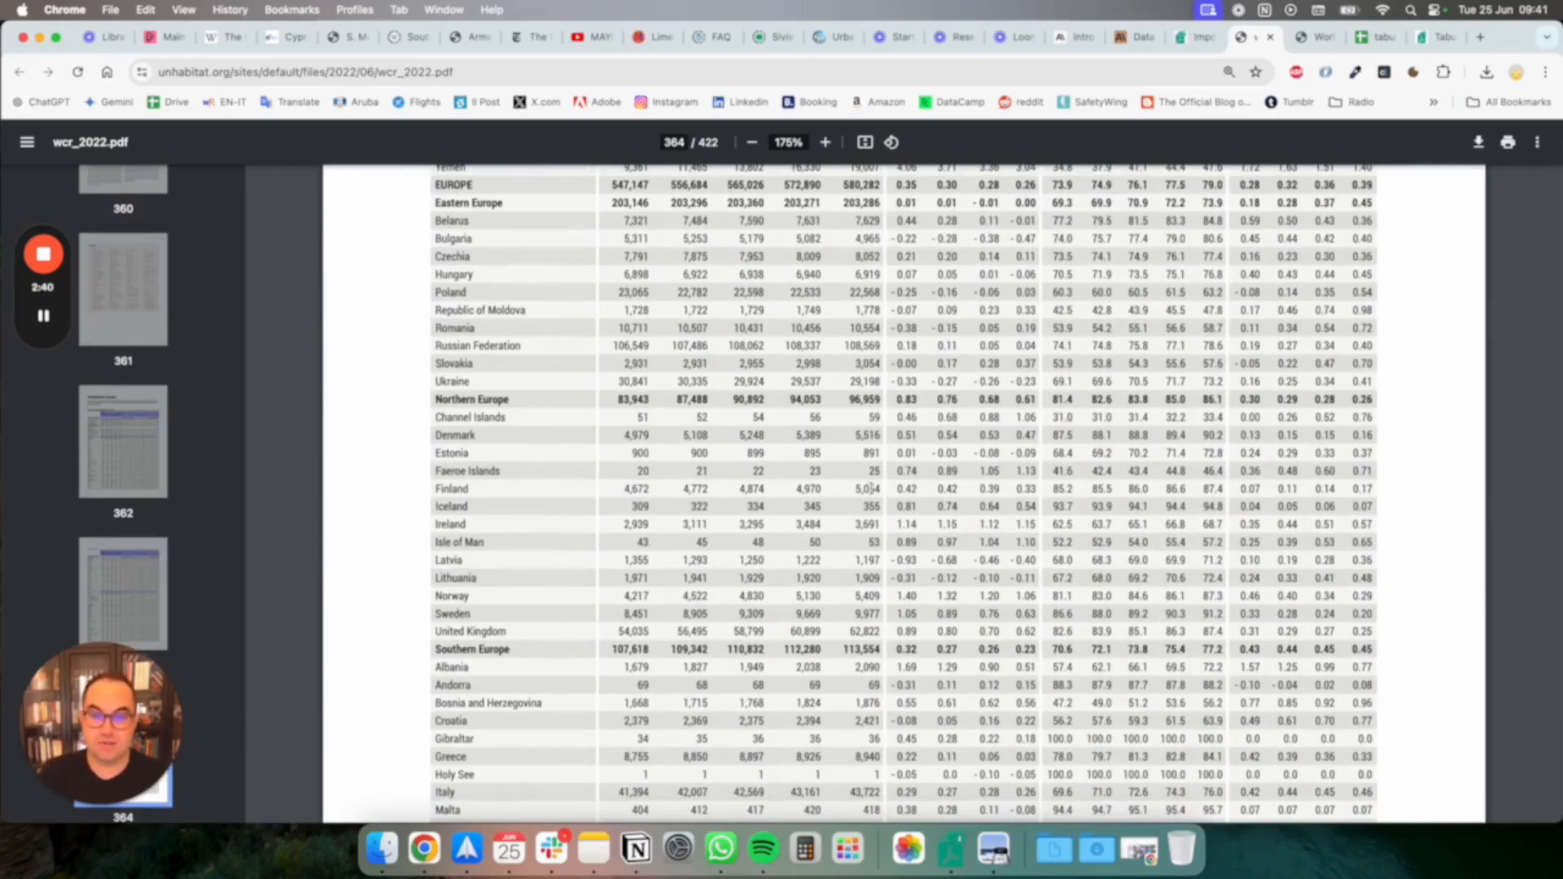
pyautogui.scroll(15, 1009, 413)
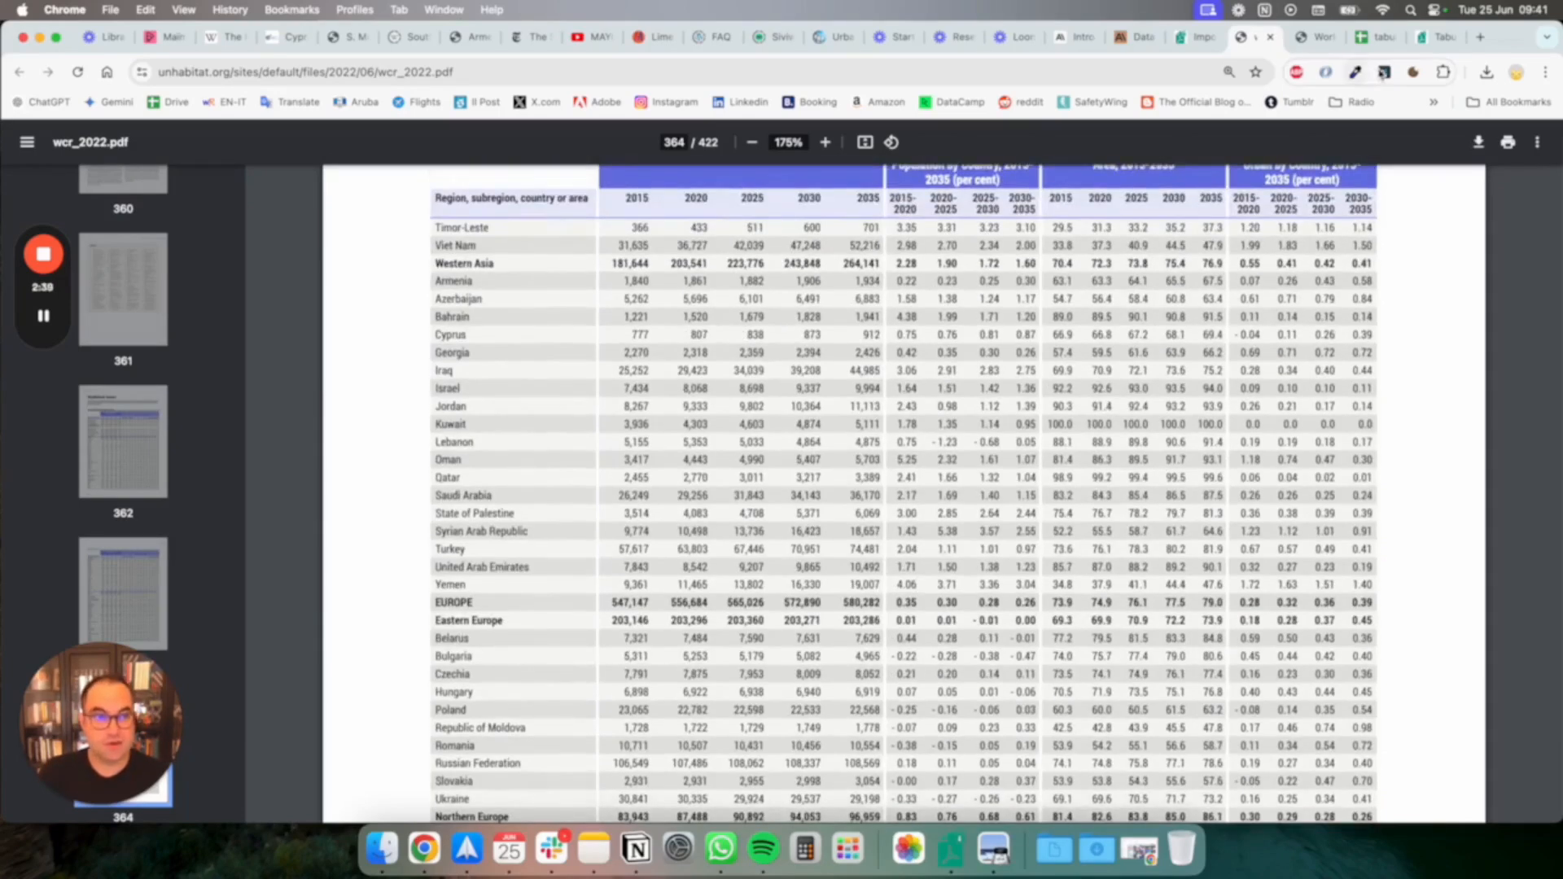
pyautogui.scroll(5, 480, 300)
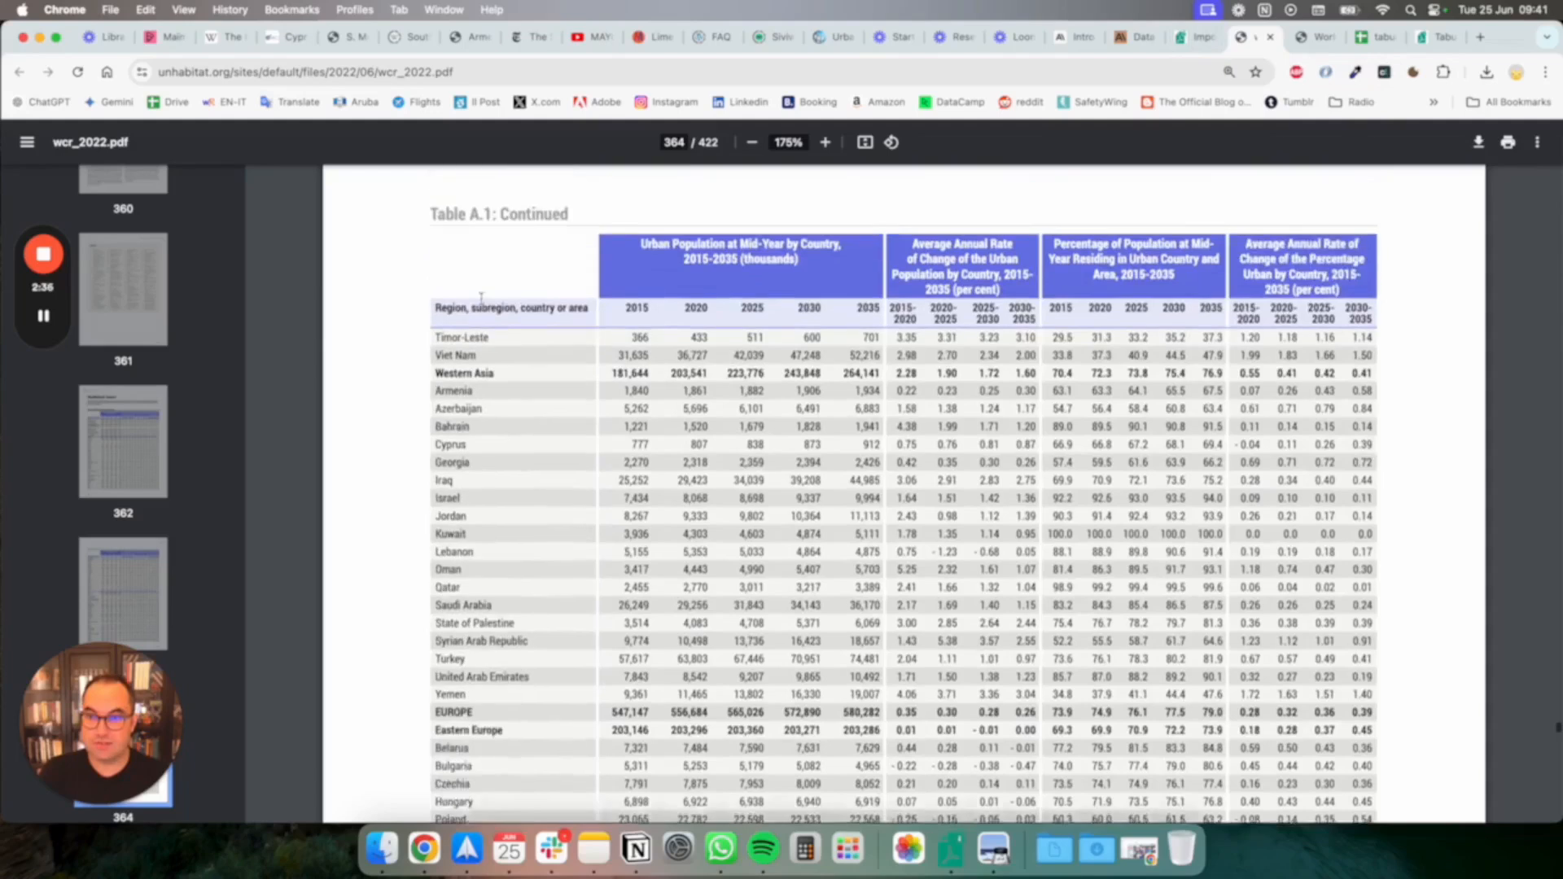
pyautogui.moveTo(432, 231); pyautogui.dragTo(823, 493)
pyautogui.click(824, 493)
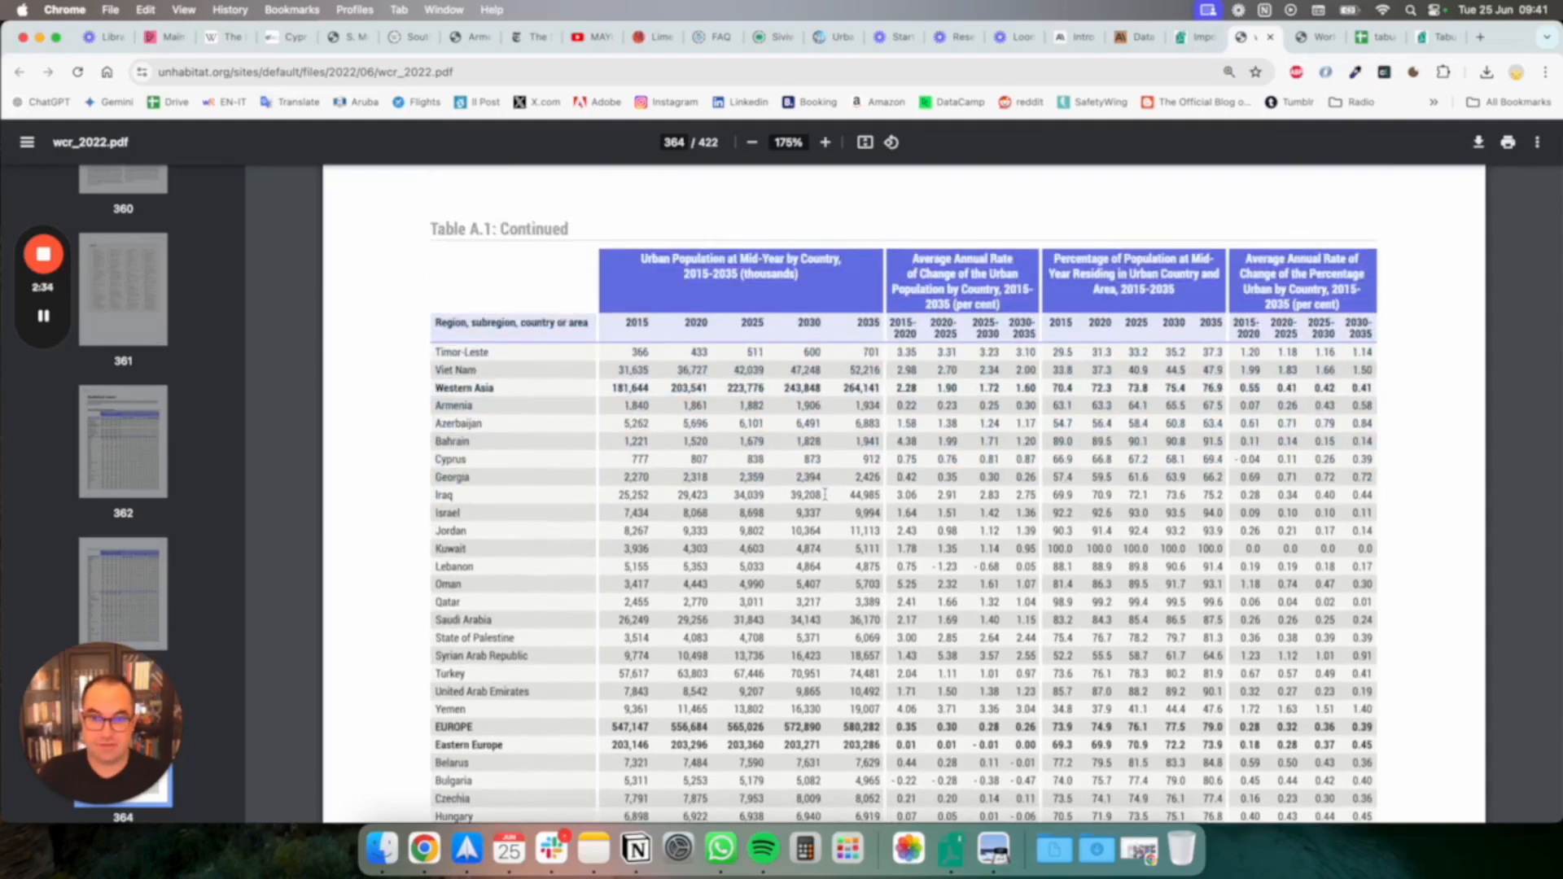
# Import extract-wcr_2022.pdf from the Desktop into Tabula
pyautogui.click(1190, 36)
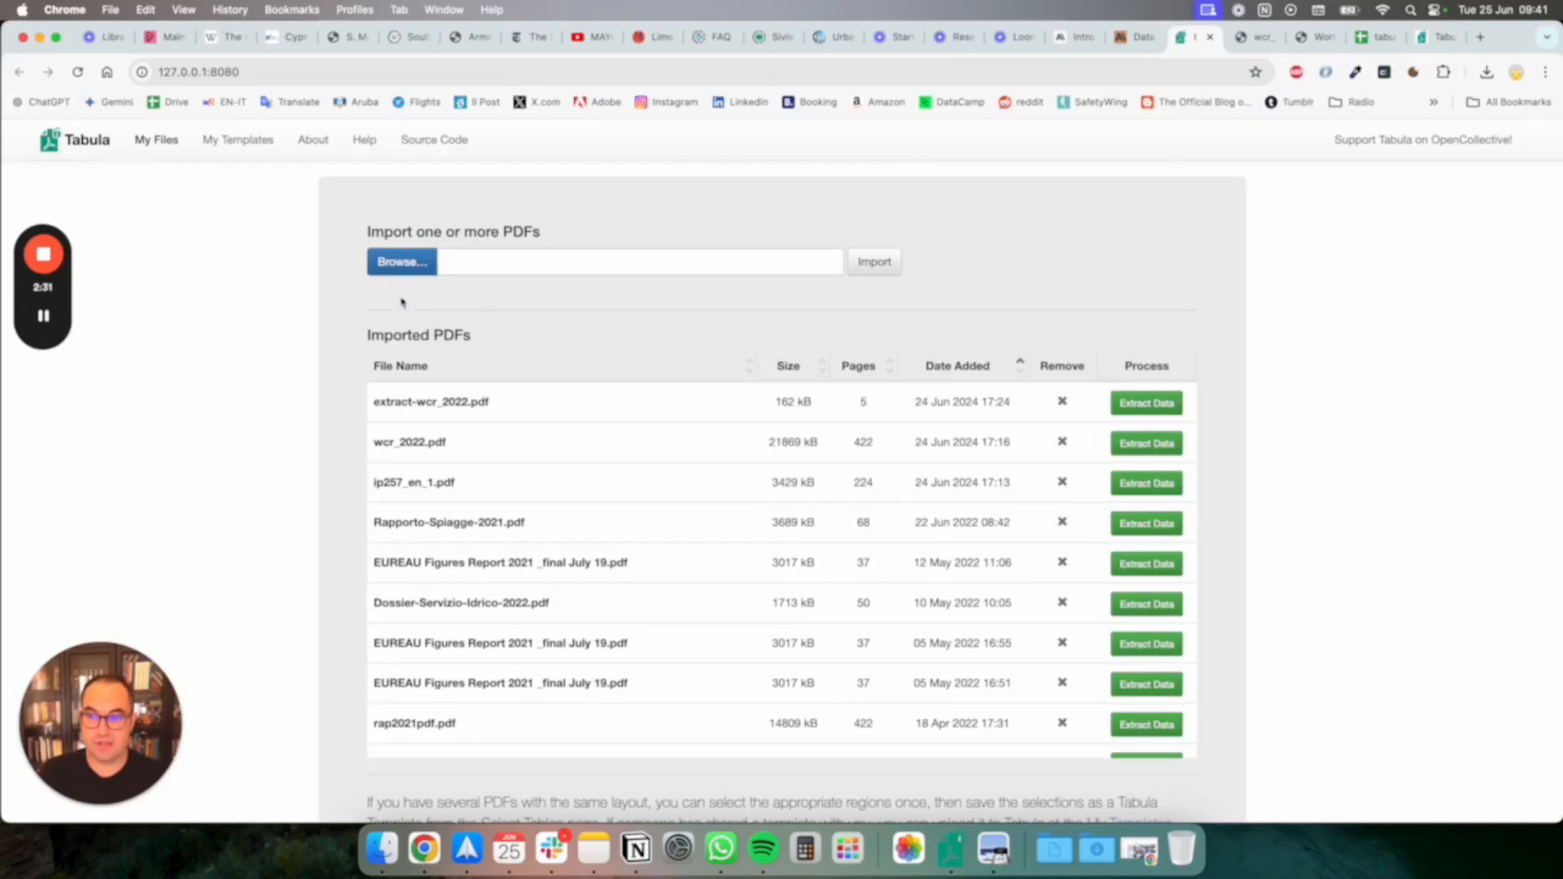
pyautogui.click(417, 266)
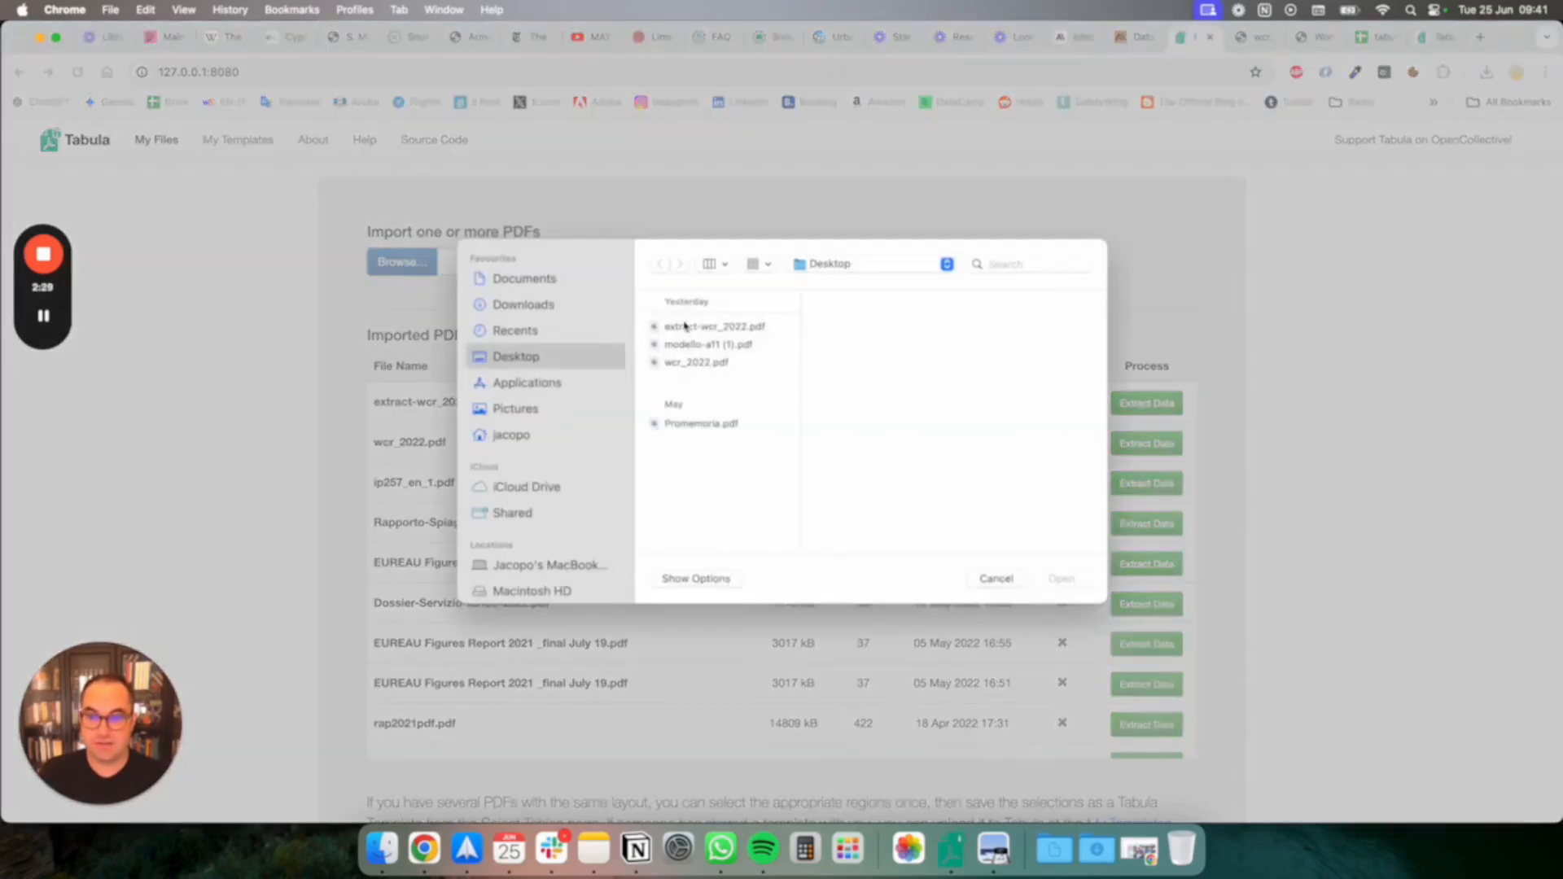
pyautogui.click(686, 326)
pyautogui.click(1058, 579)
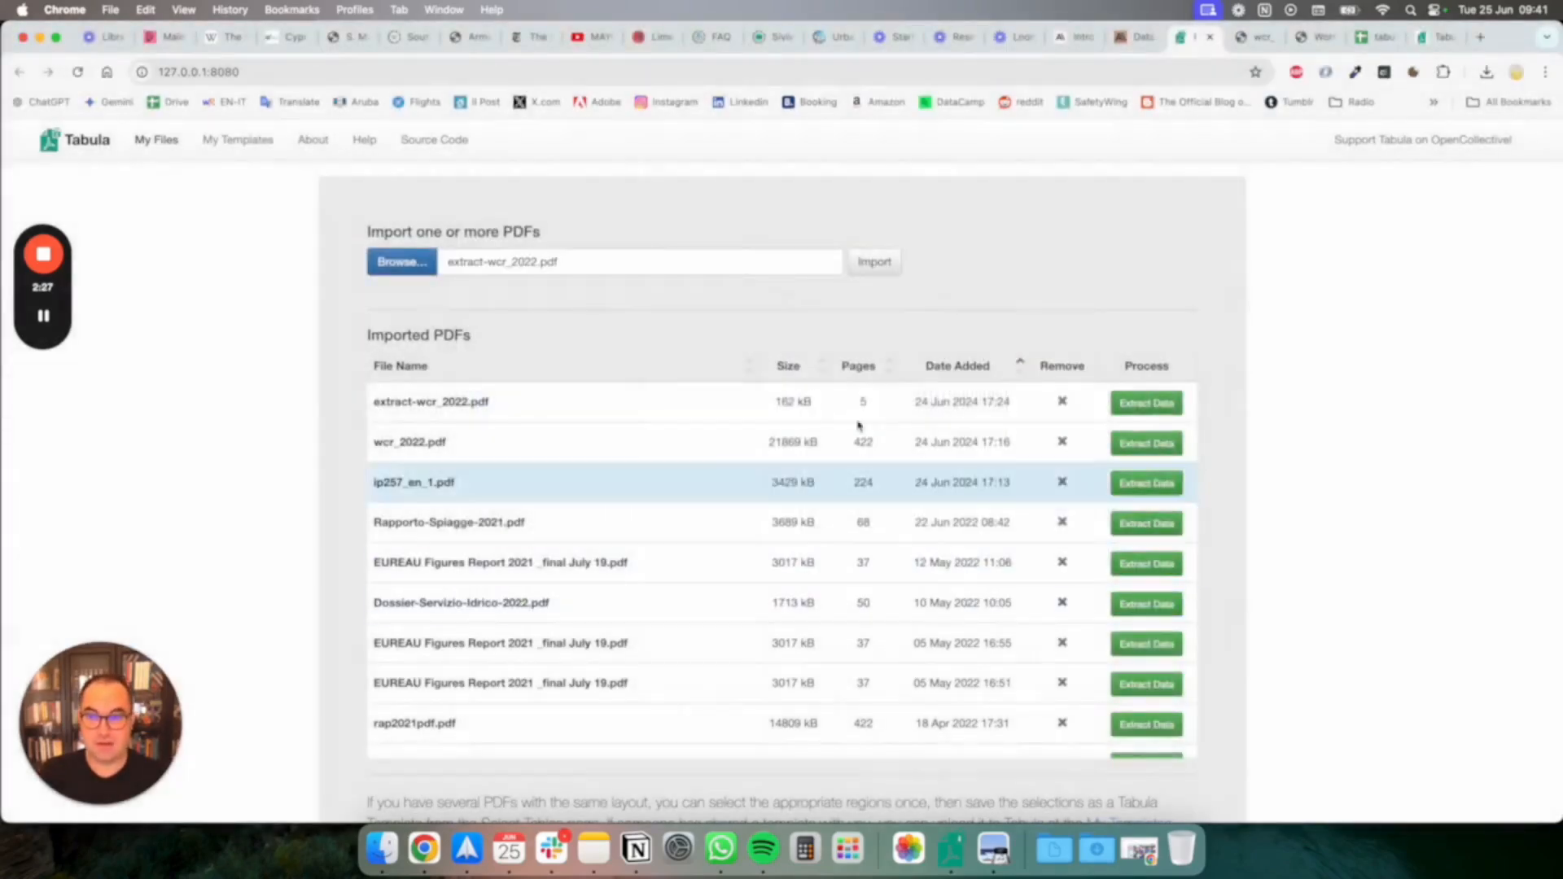
pyautogui.click(855, 277)
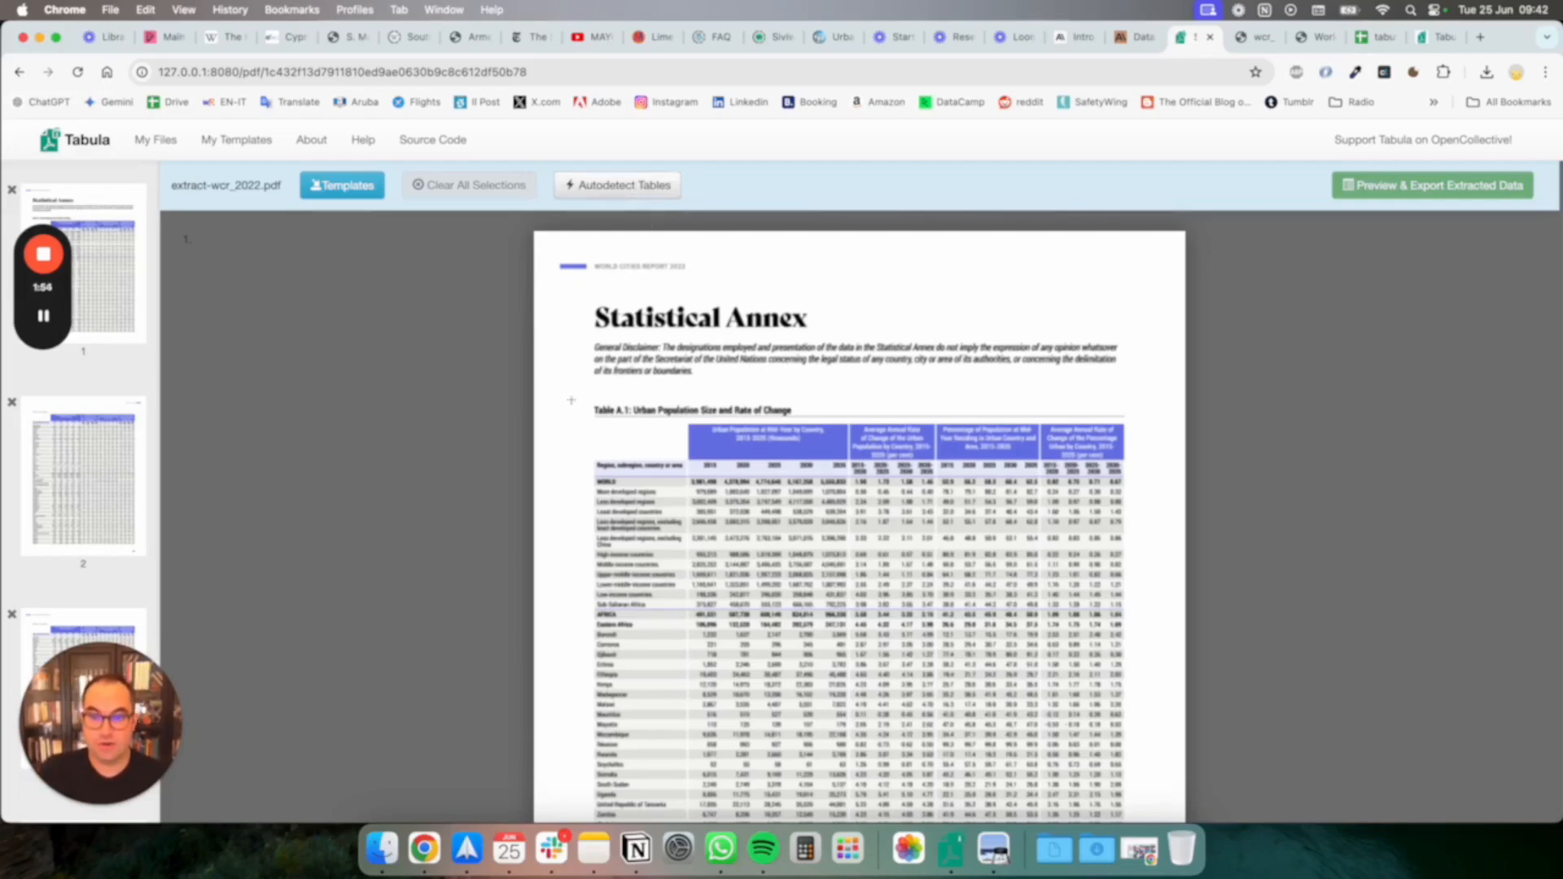
# Autodetect the tables and extend the page 1 selection from the header band to cover the whole of Table A.1
pyautogui.click(631, 194)
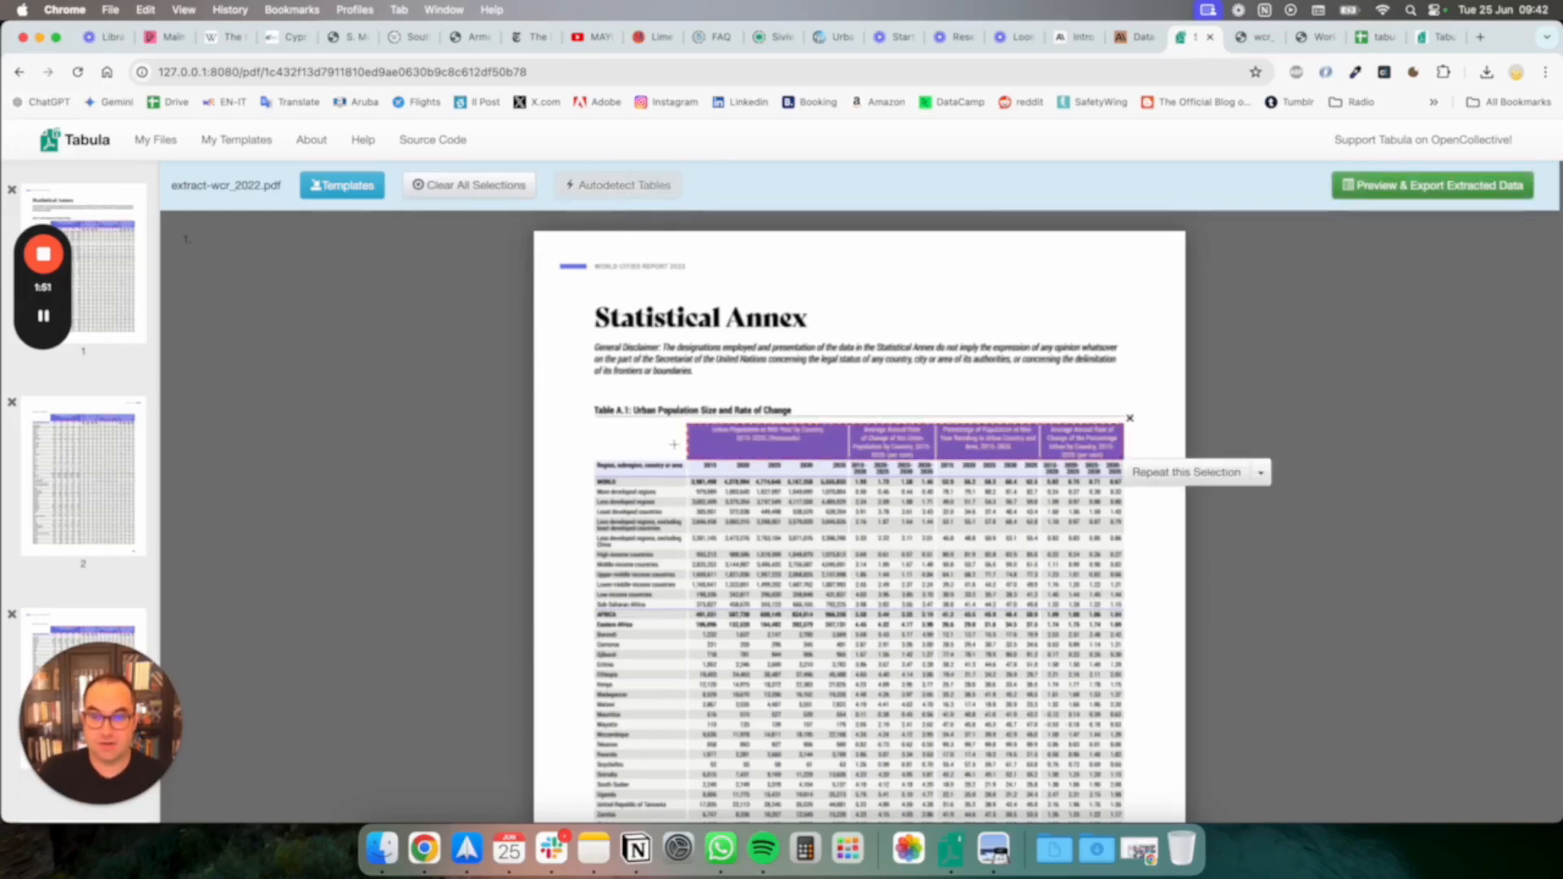
pyautogui.moveTo(685, 444); pyautogui.dragTo(594, 444)
pyautogui.moveTo(812, 458); pyautogui.dragTo(793, 409)
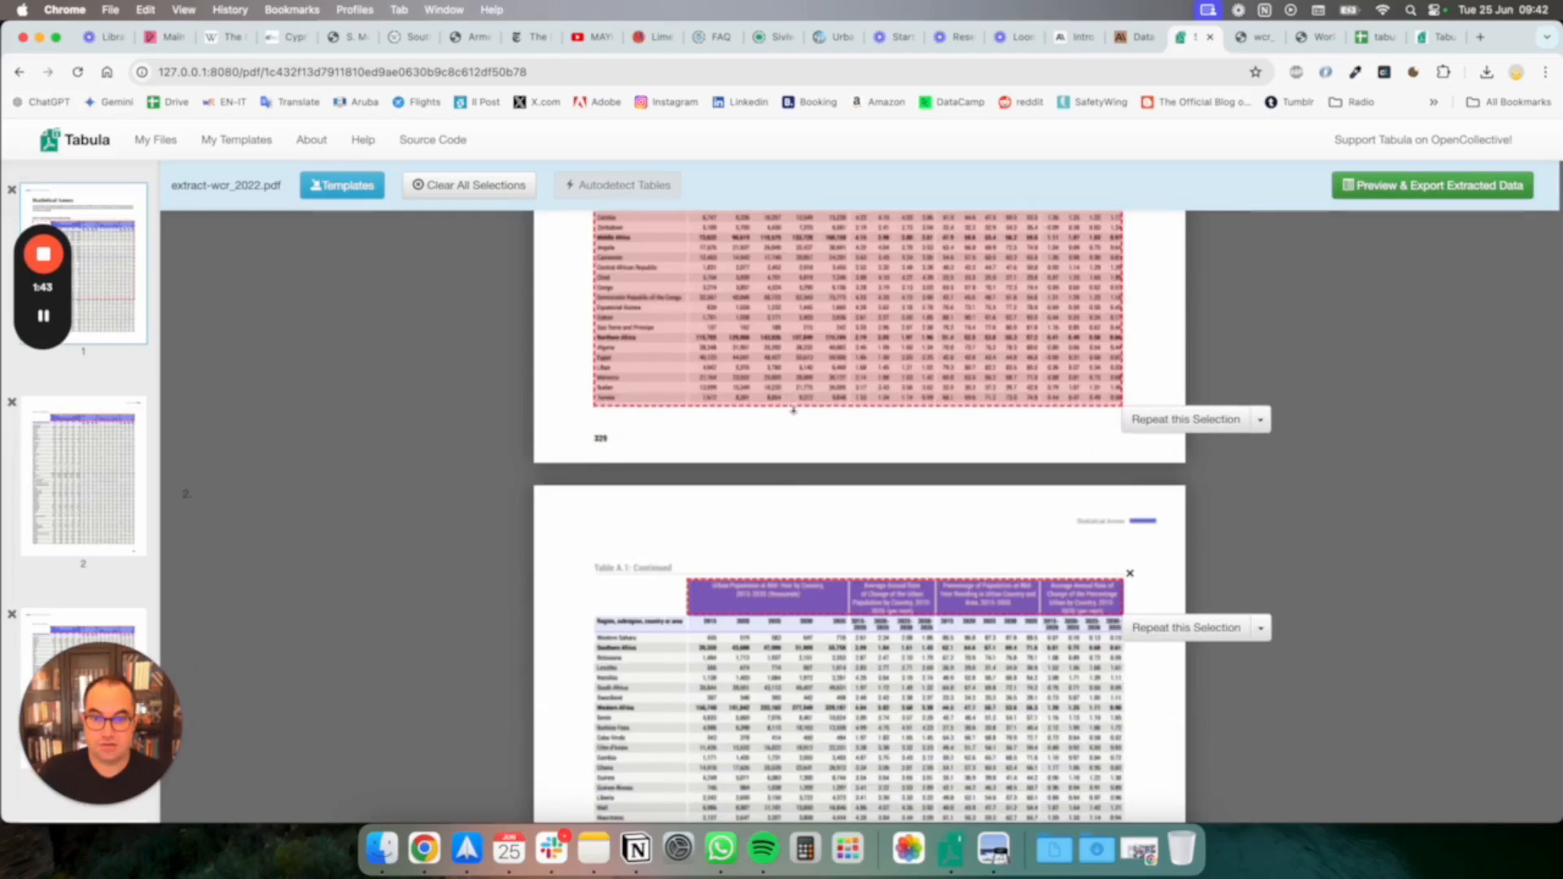
# Extend the page 2 selection to cover the whole table, including the region column and last rows, as a single area
pyautogui.scroll(-5, 790, 456)
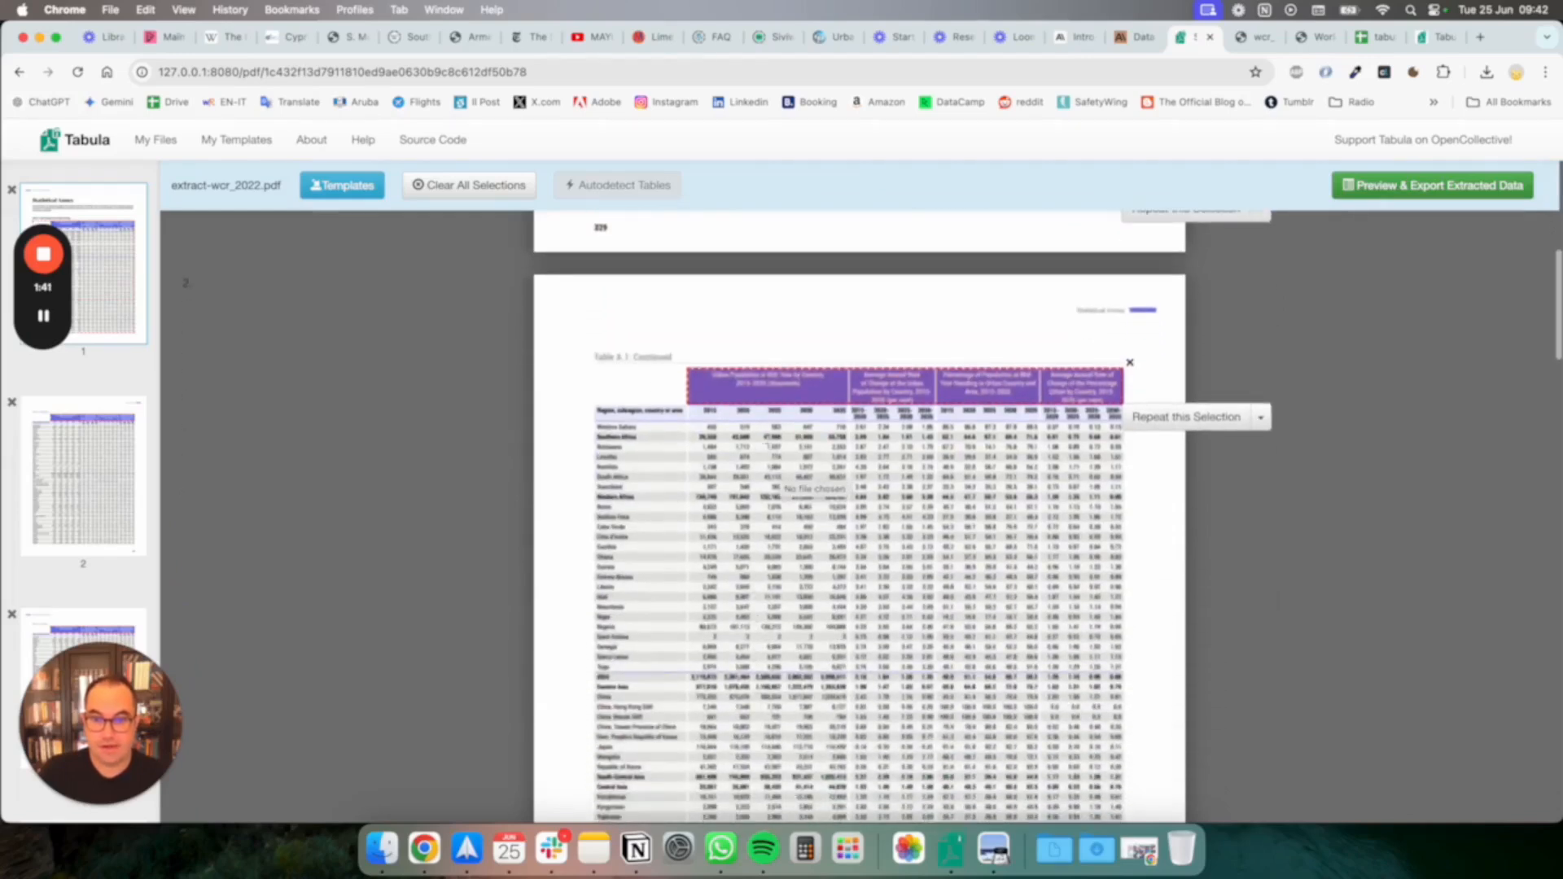
pyautogui.moveTo(688, 404); pyautogui.dragTo(592, 873)
pyautogui.scroll(-10, 859, 517)
pyautogui.moveTo(593, 424); pyautogui.dragTo(891, 261)
pyautogui.scroll(5, 892, 260)
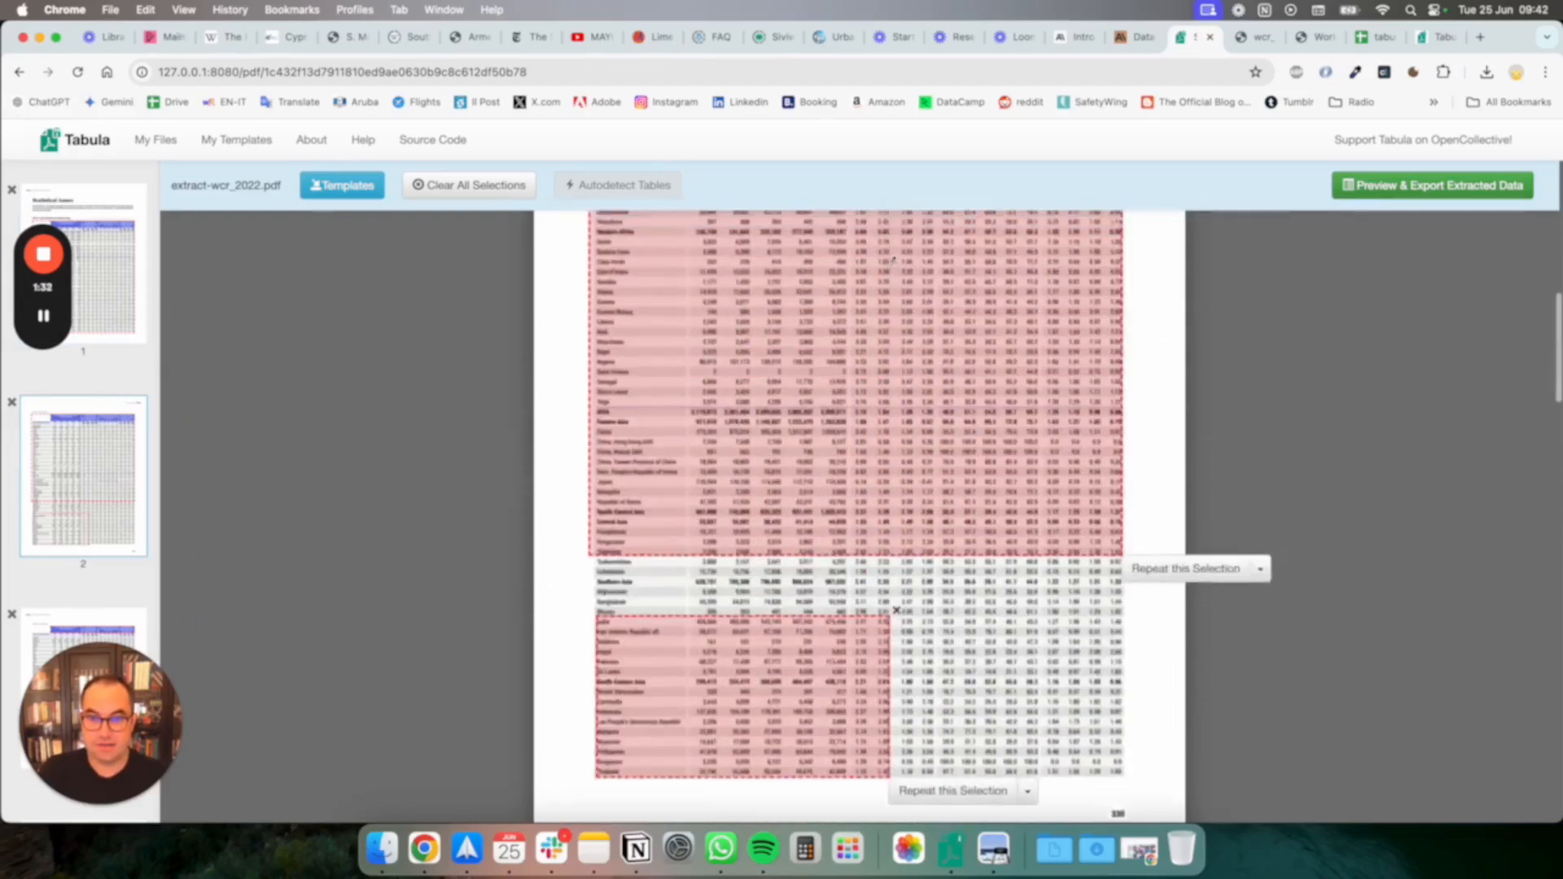
pyautogui.moveTo(893, 645); pyautogui.dragTo(985, 808)
pyautogui.click(976, 583)
pyautogui.scroll(-5, 984, 570)
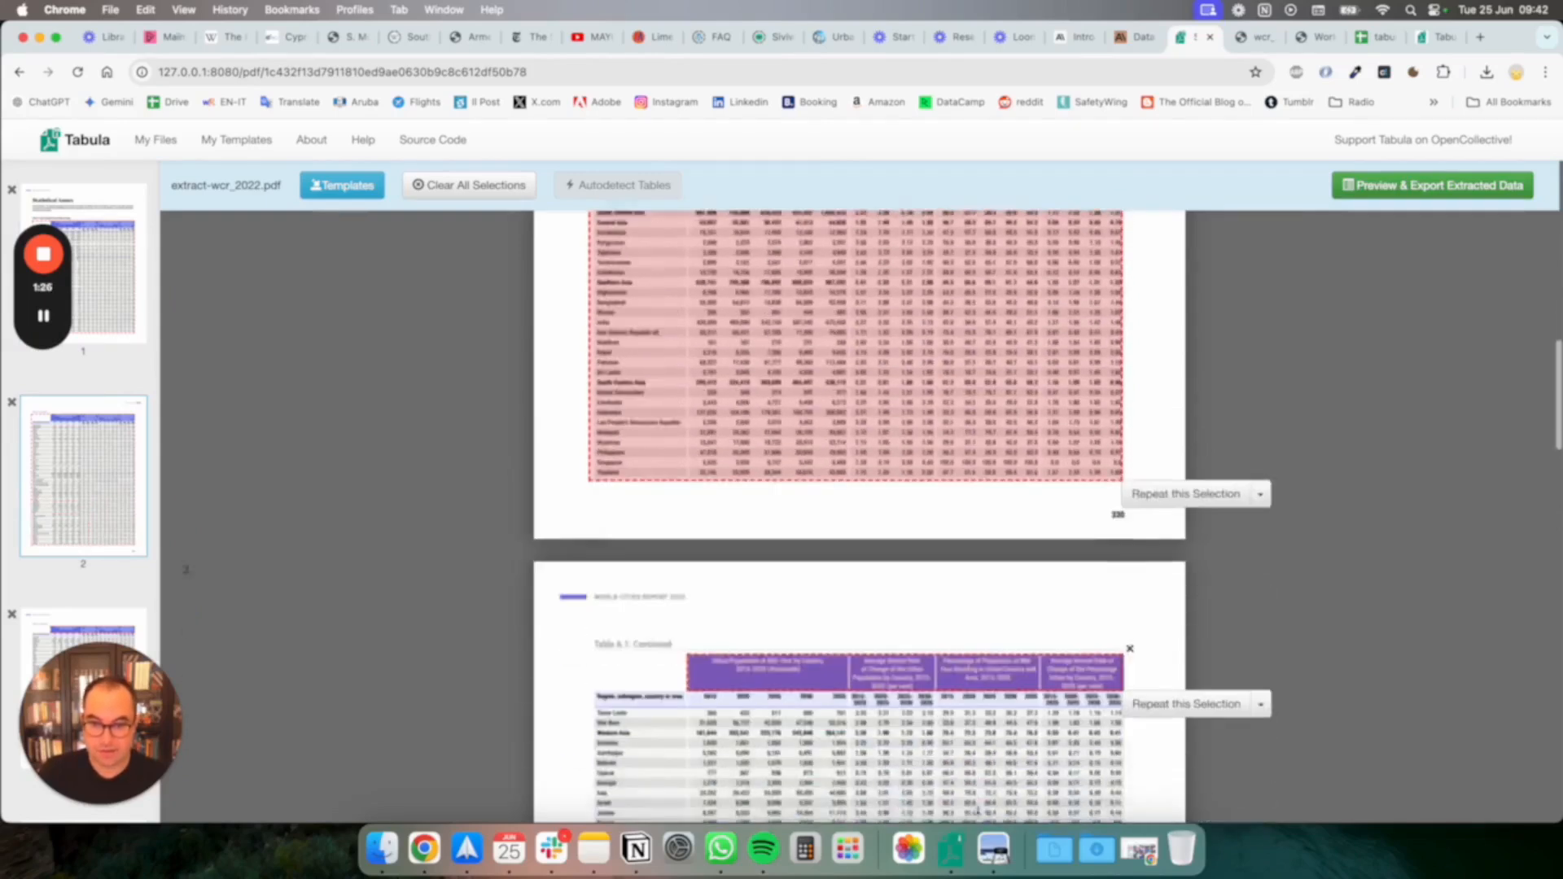
# Extend the detected header selections on pages 3, 4 and 5 to cover each page's full table, including the region column
pyautogui.moveTo(687, 660); pyautogui.dragTo(592, 517)
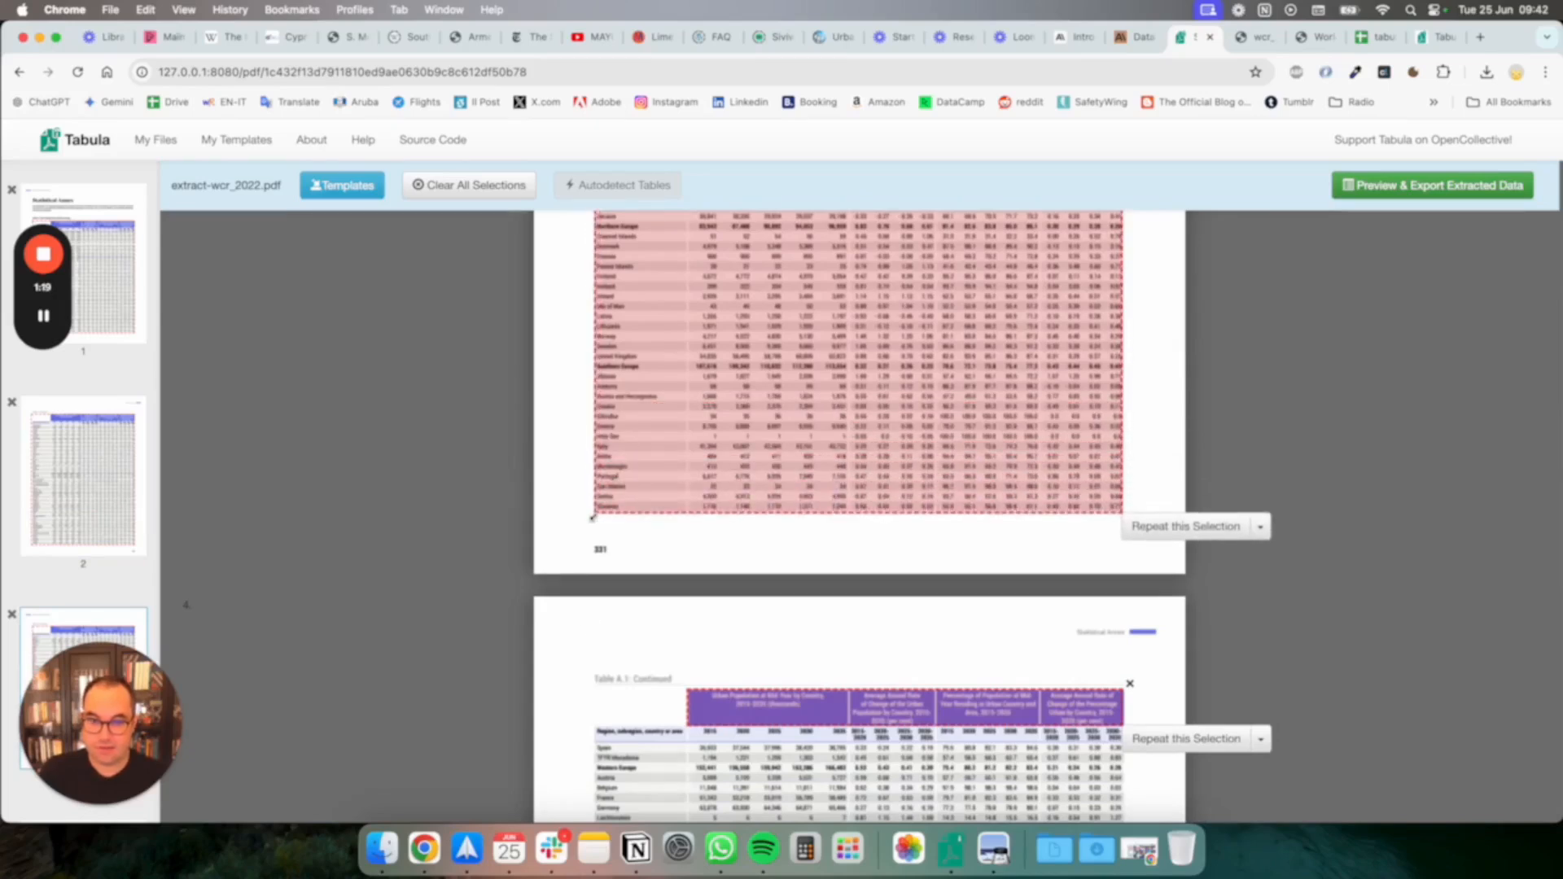
pyautogui.scroll(-5, 708, 662)
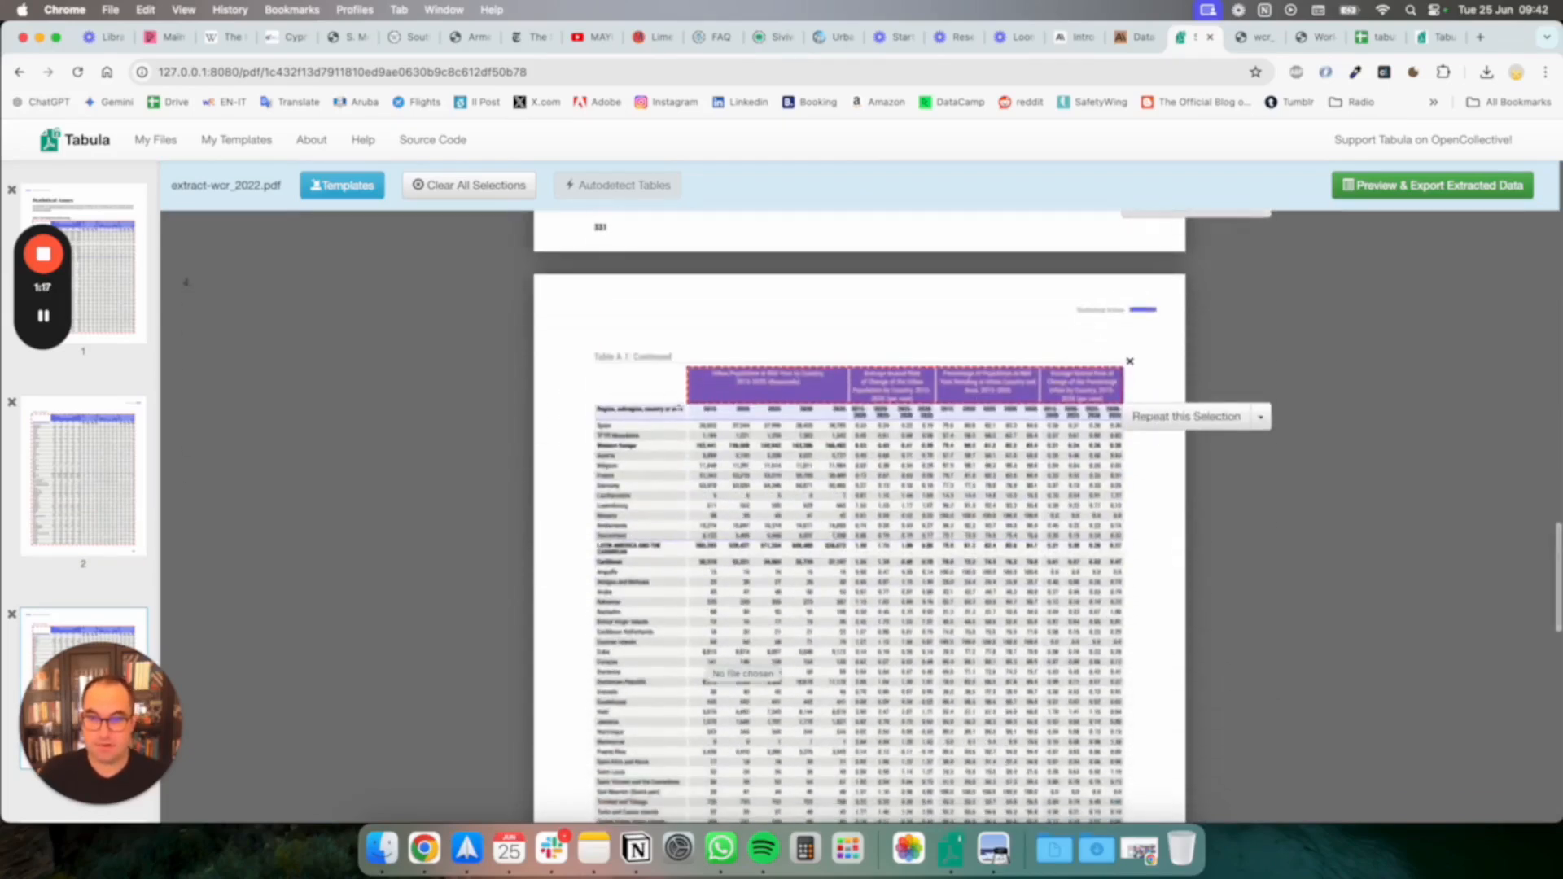
pyautogui.moveTo(688, 406); pyautogui.dragTo(584, 738)
pyautogui.scroll(-9, 584, 739)
pyautogui.moveTo(666, 514); pyautogui.dragTo(590, 357)
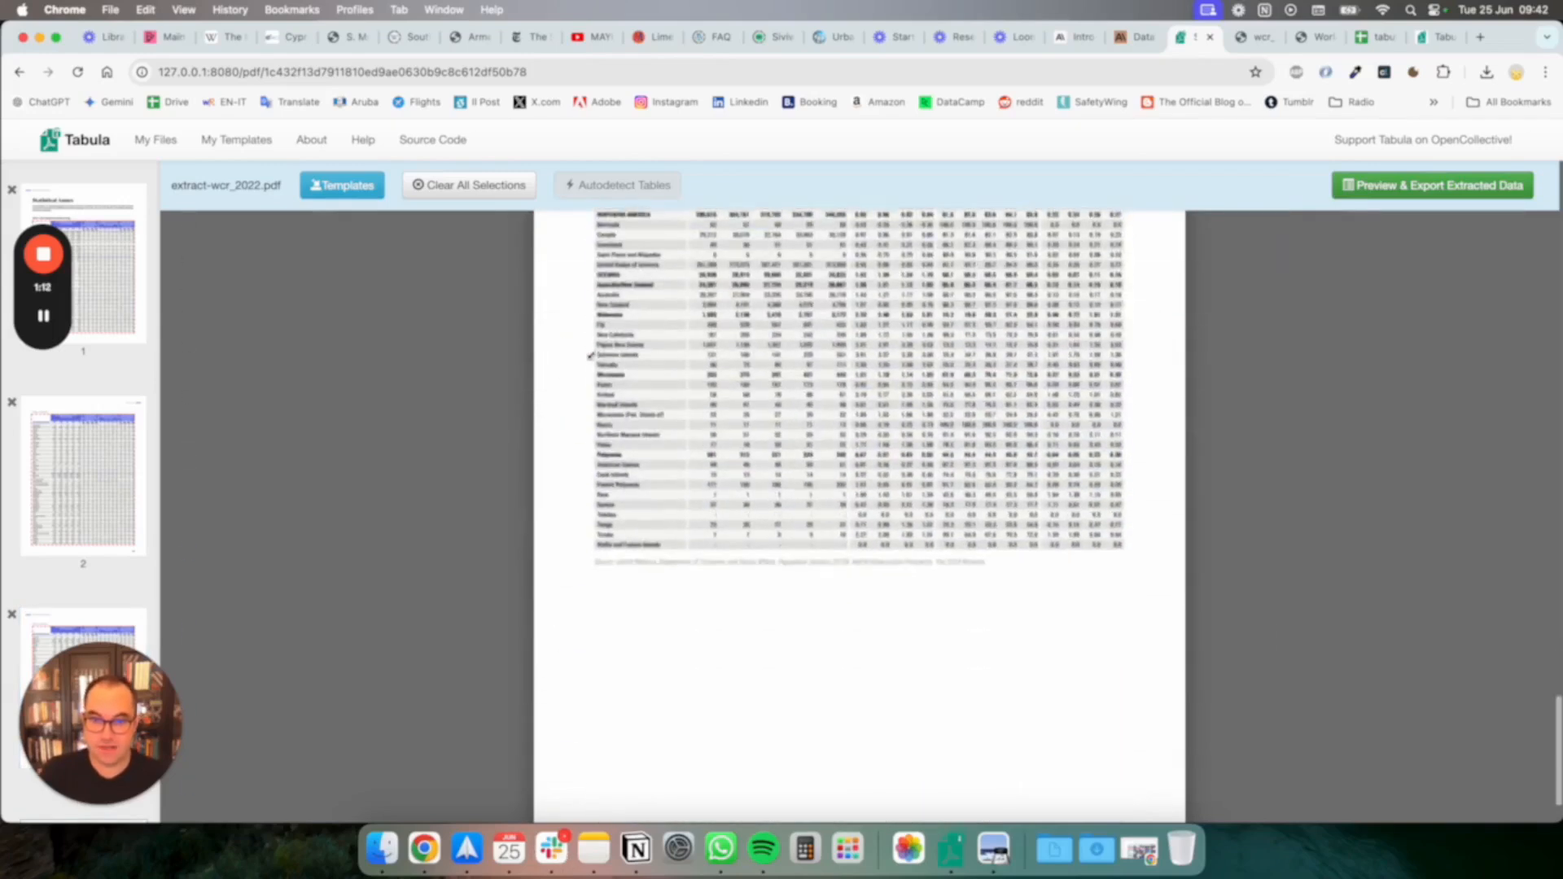
pyautogui.scroll(3, 690, 334)
pyautogui.moveTo(690, 334); pyautogui.dragTo(591, 719)
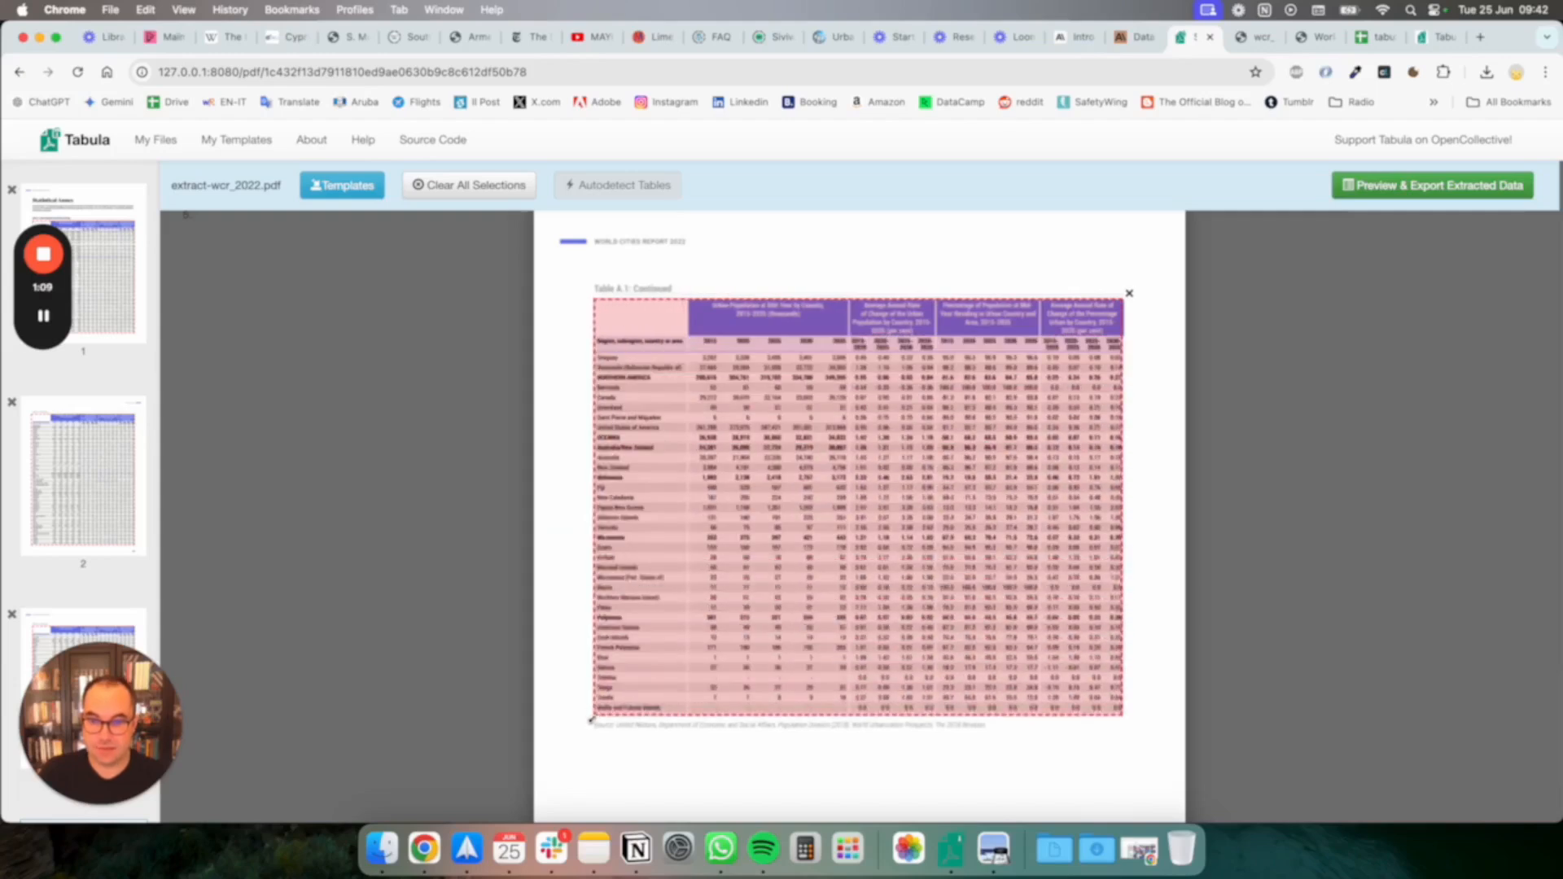
# Preview the extracted data and return to the original wcr_2022.pdf to compare it with the source table
pyautogui.click(1426, 184)
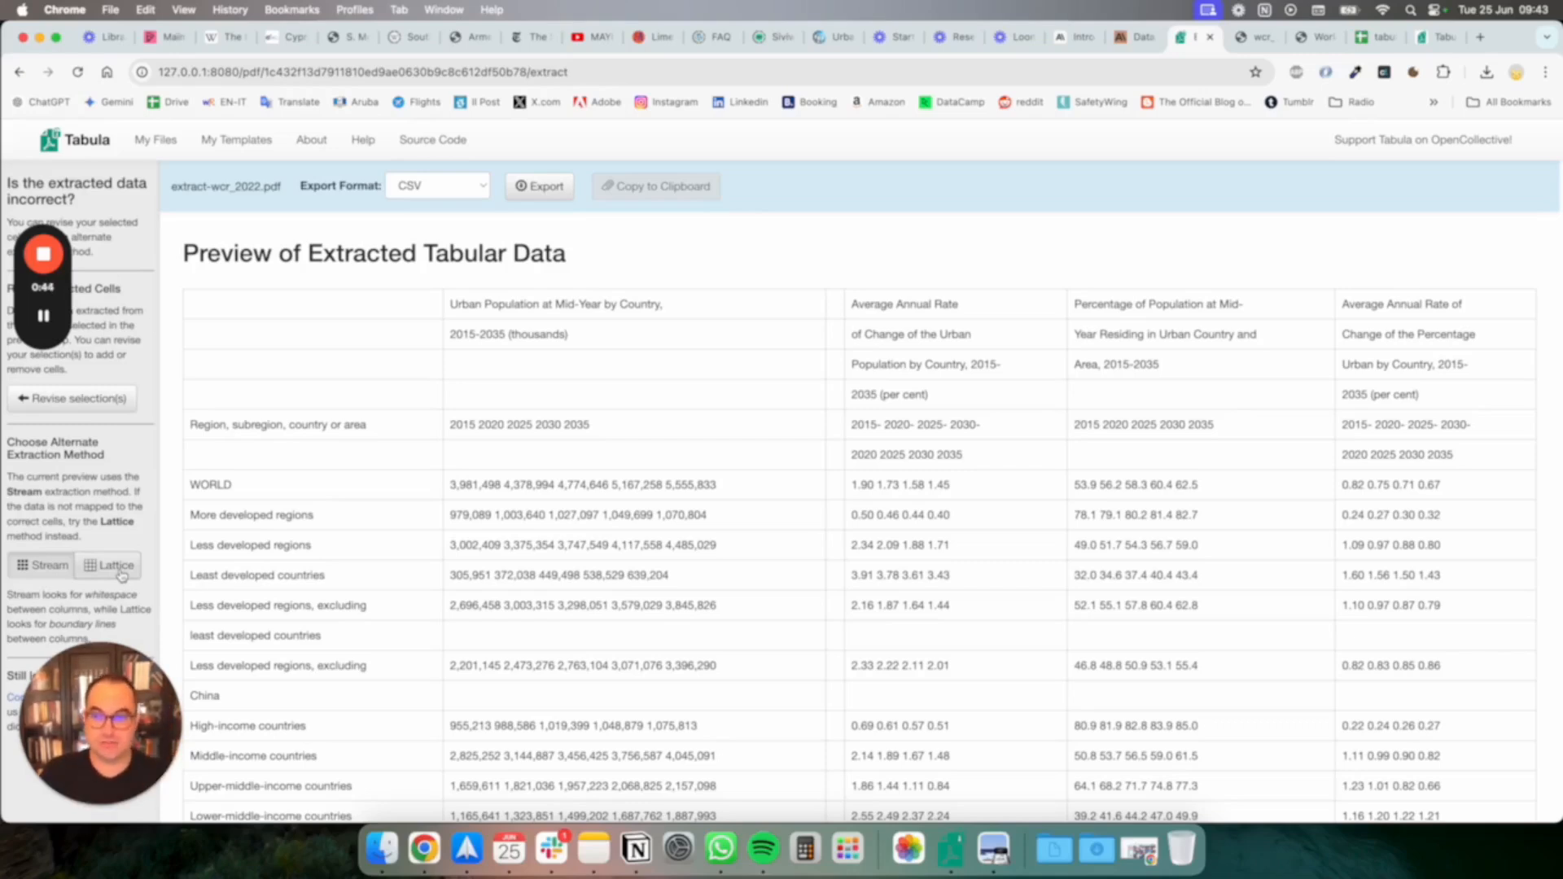
pyautogui.click(1258, 51)
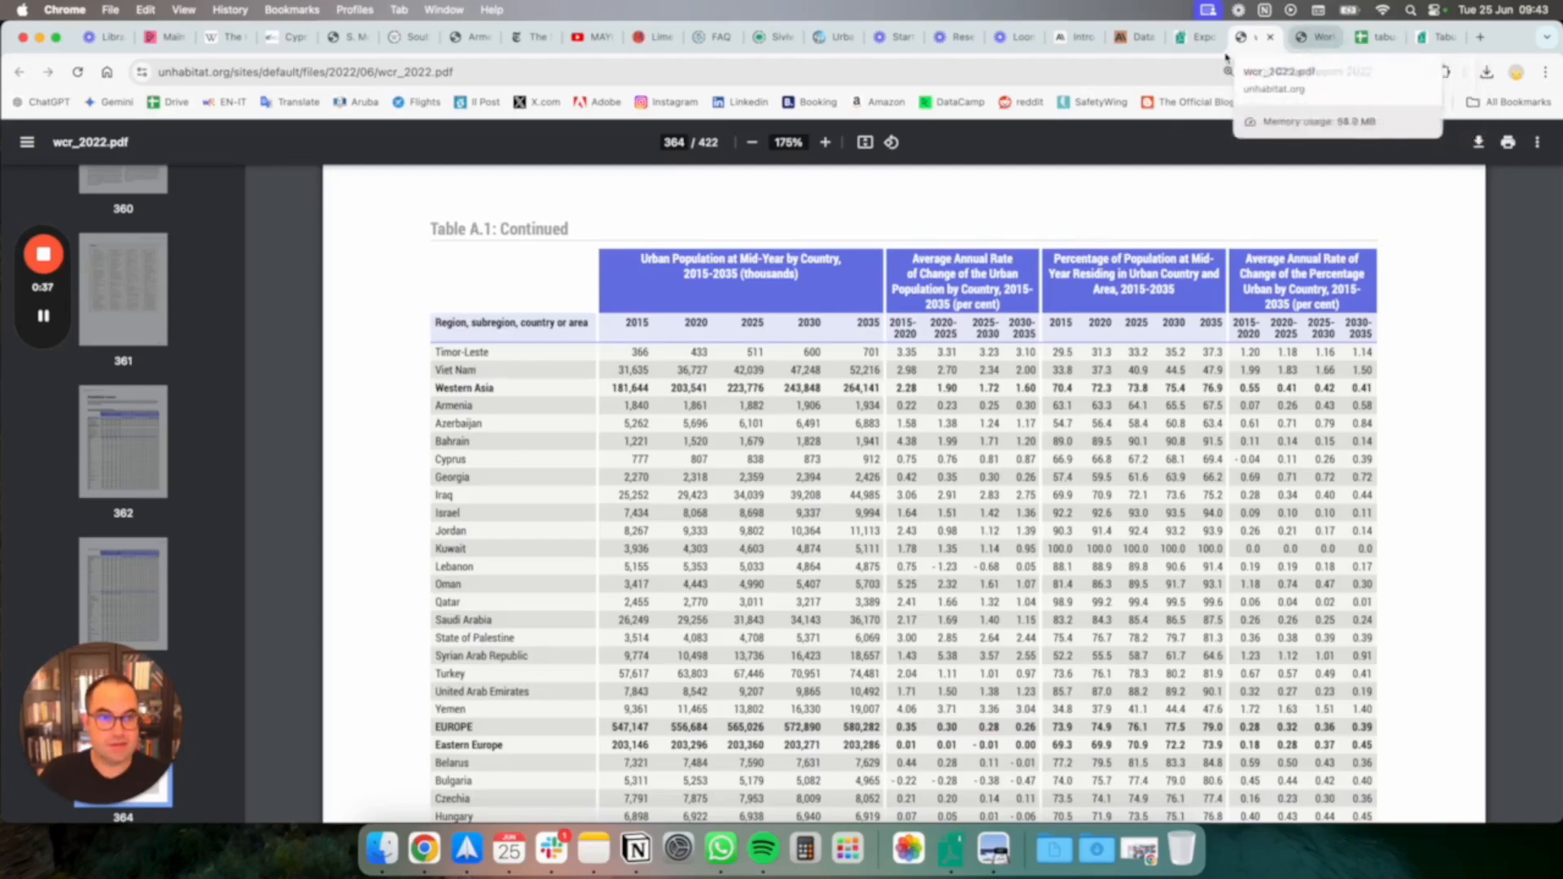
# Return to Tabula, switch the extraction method to Lattice, and review the preview rows against the source table
pyautogui.click(1194, 47)
pyautogui.click(109, 568)
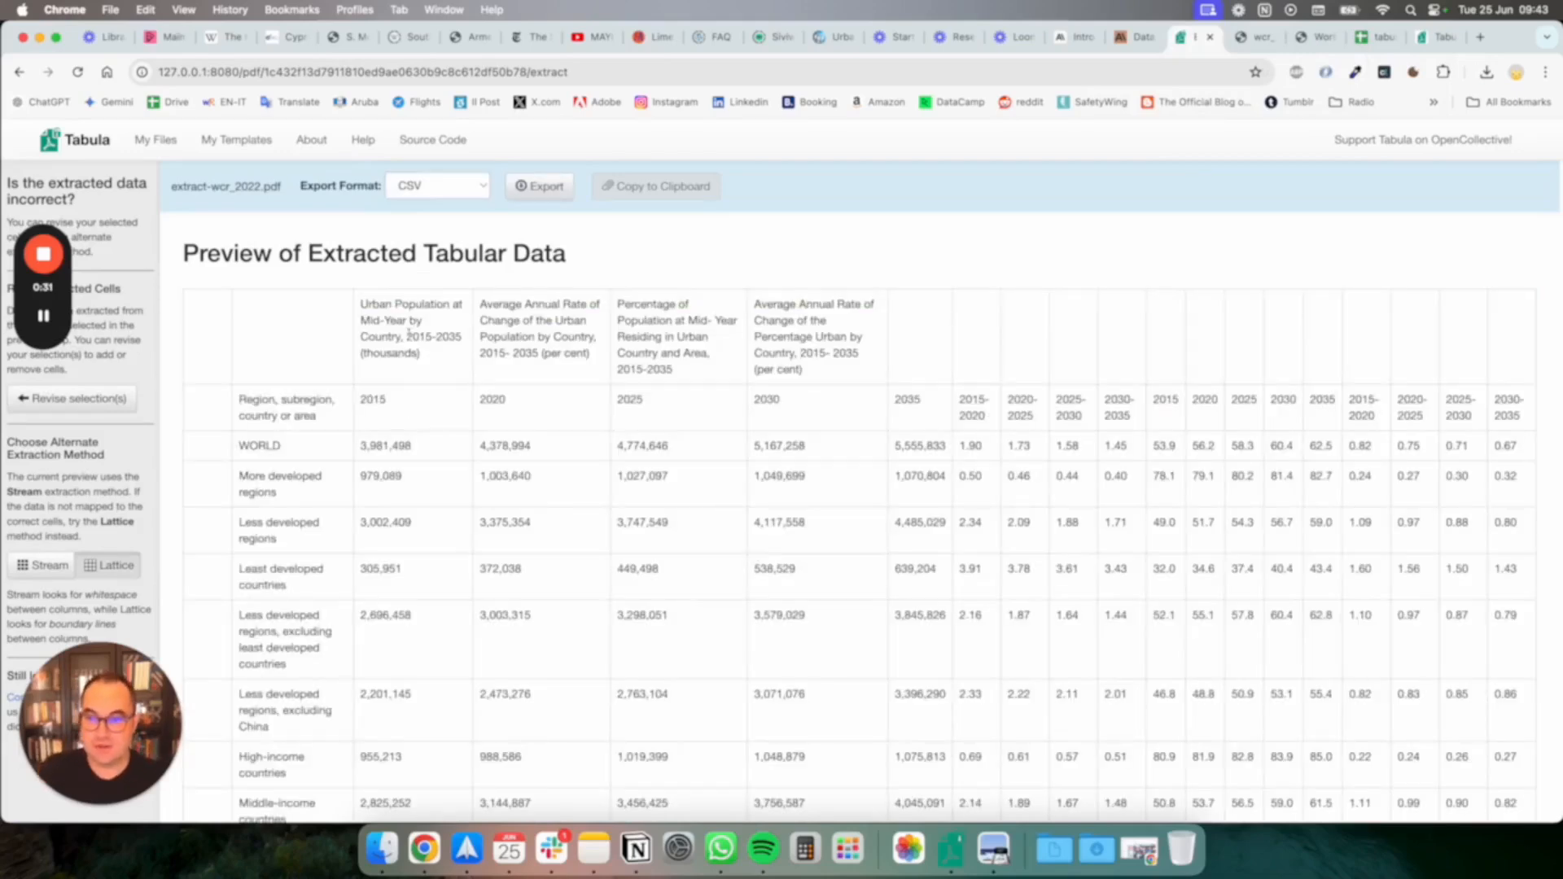
pyautogui.scroll(-2, 721, 507)
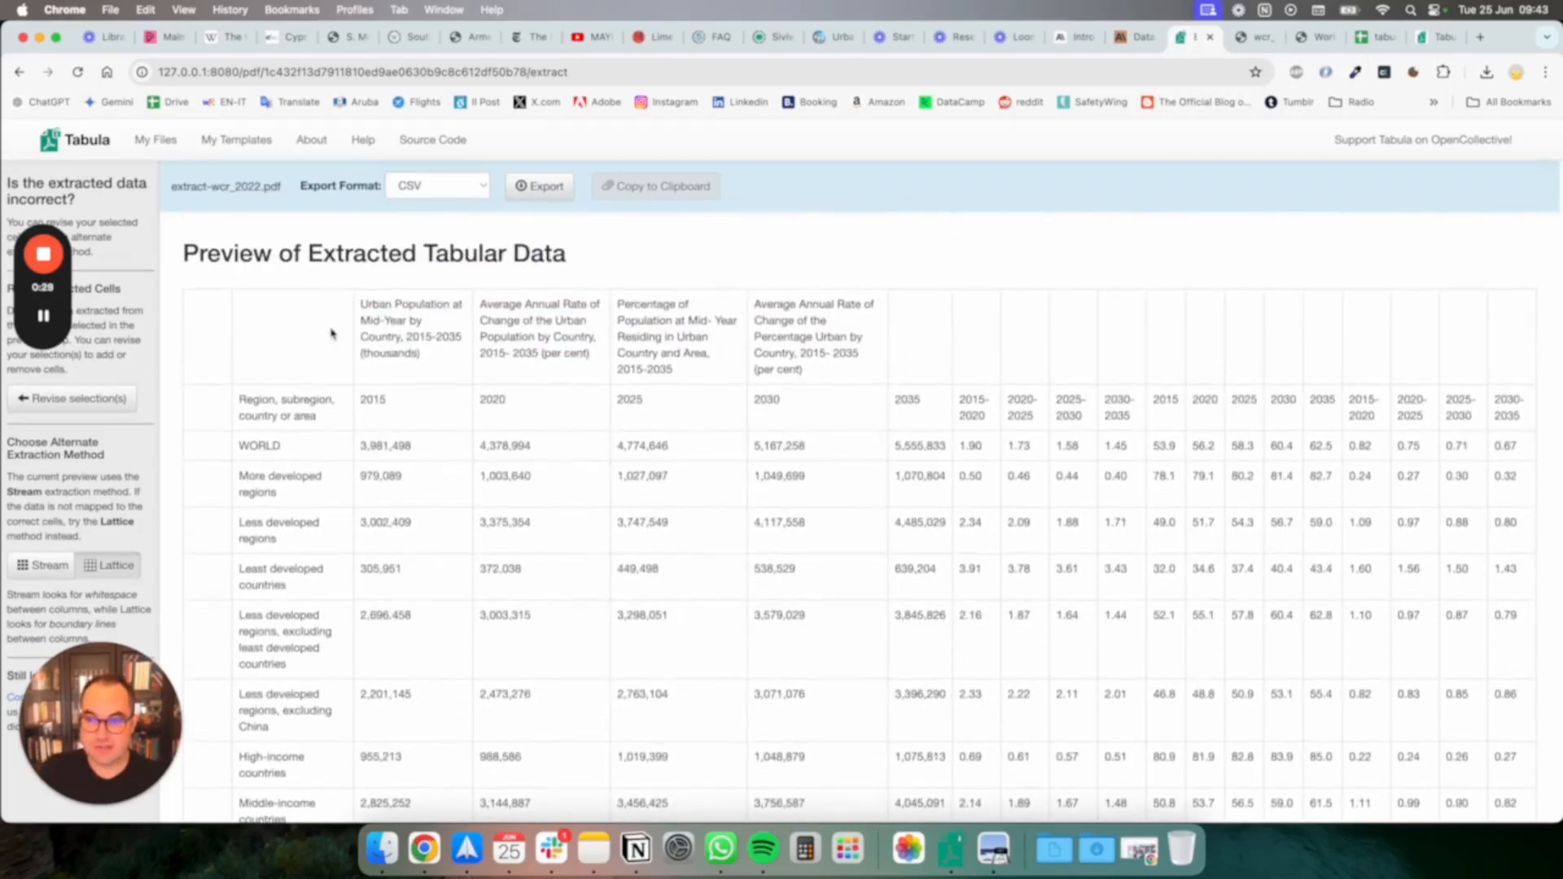
pyautogui.scroll(-6, 310, 313)
pyautogui.scroll(-10, 1044, 472)
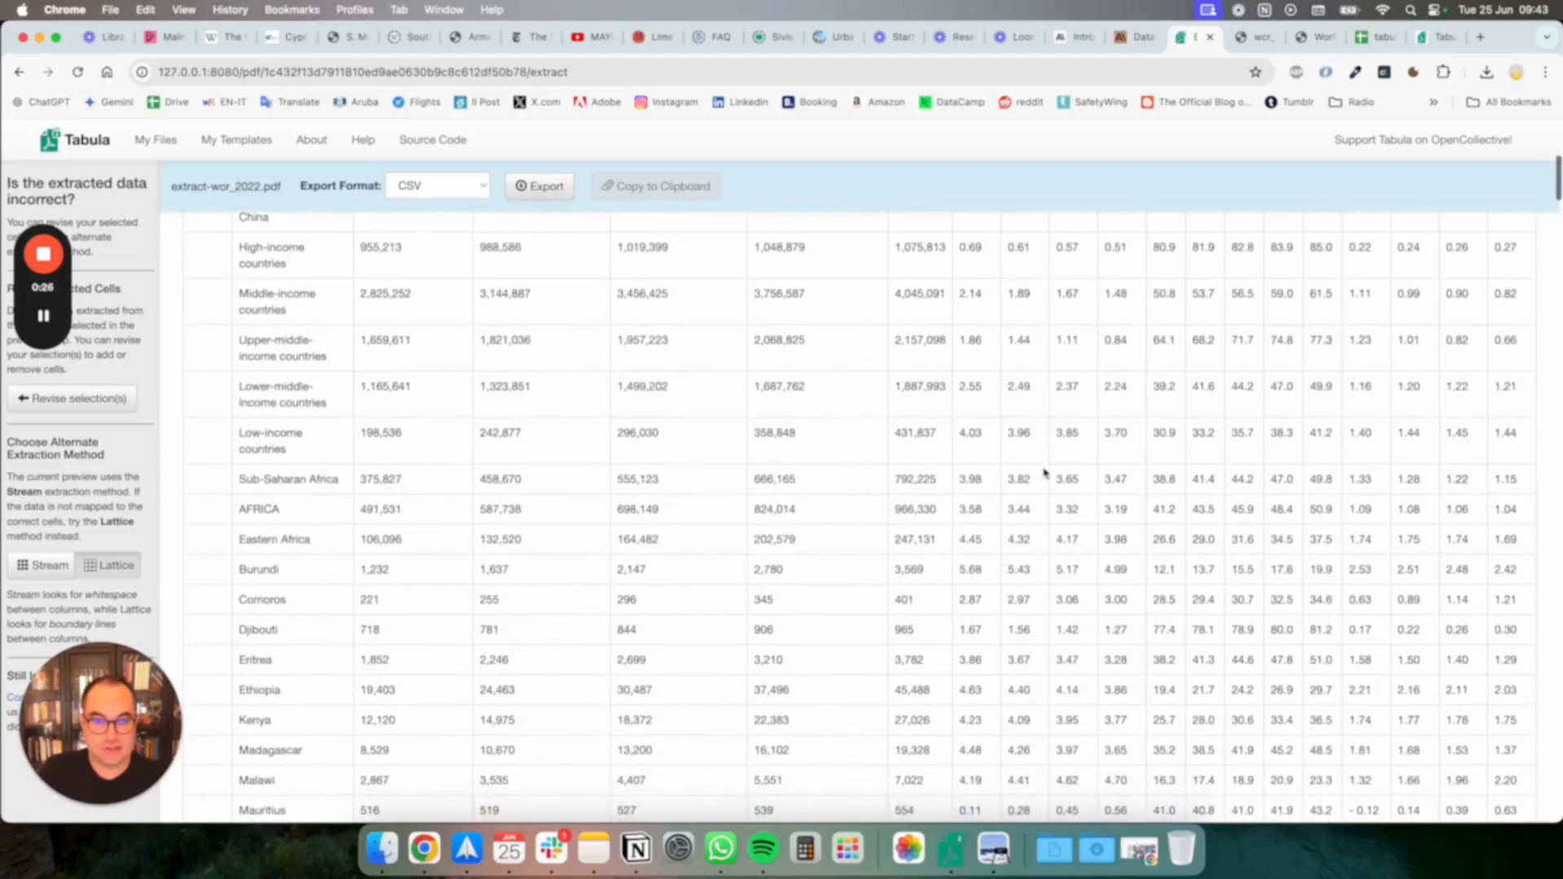
pyautogui.scroll(20, 1044, 472)
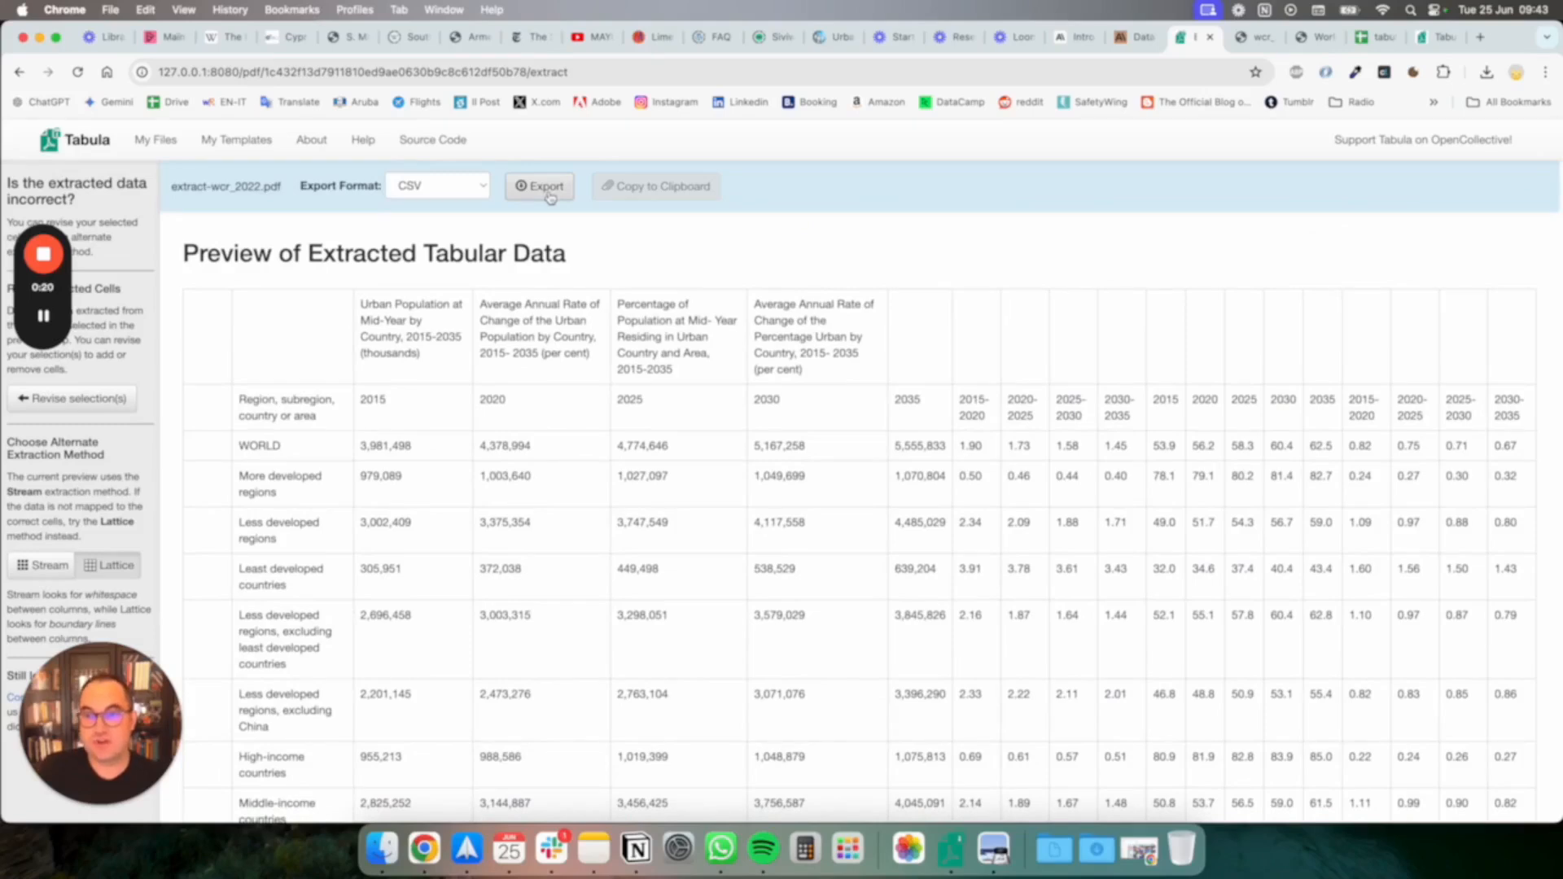
# Export the extracted table as CSV and switch to Google Sheets to inspect the tabula-extract-wcr_2022 spreadsheet
pyautogui.click(547, 187)
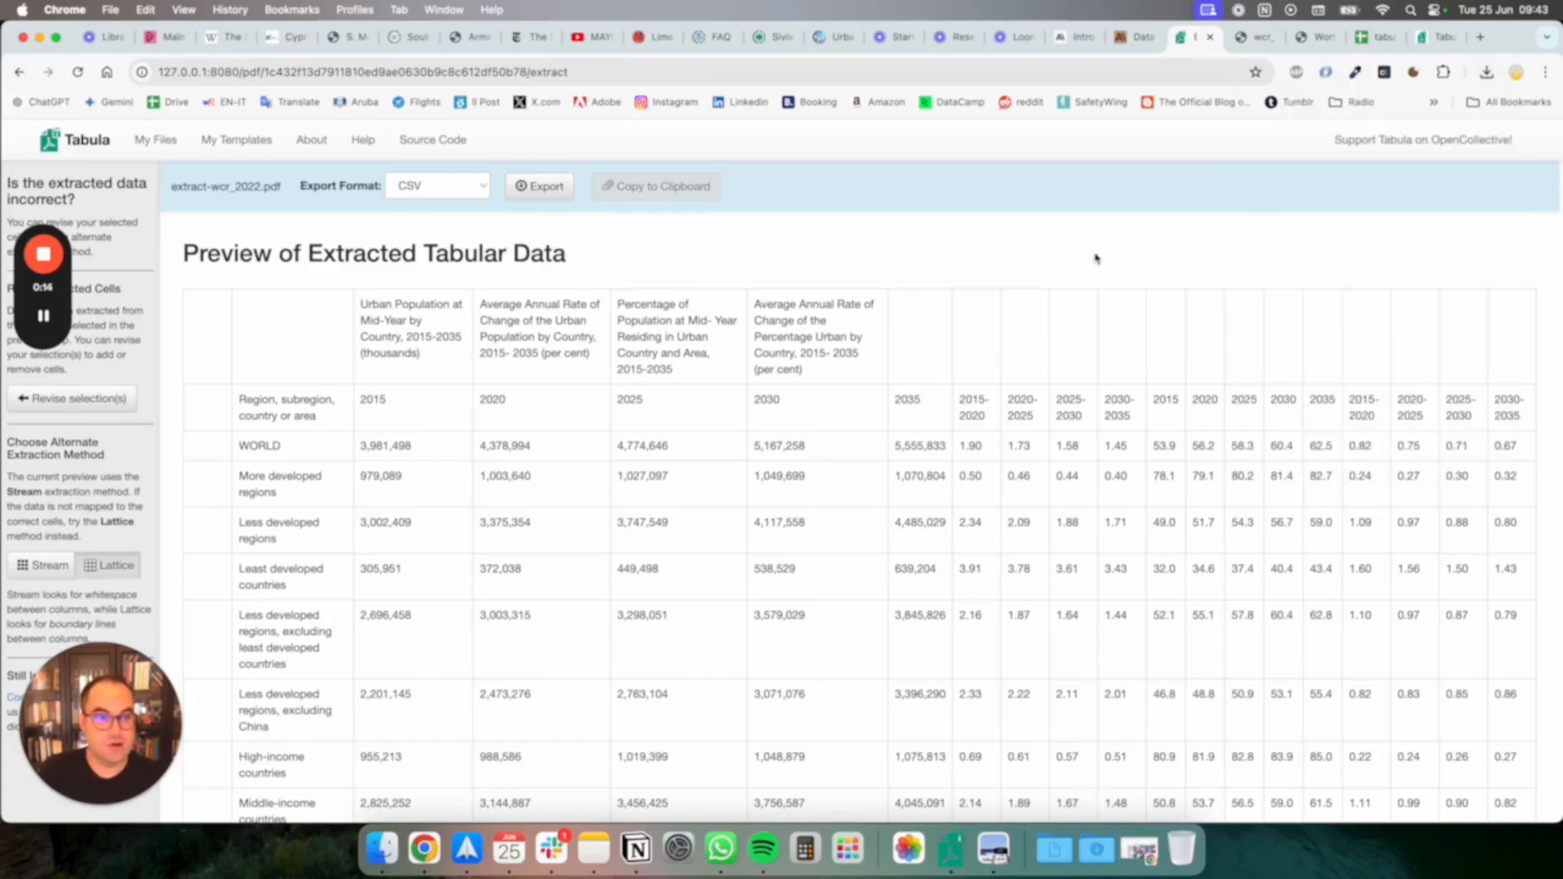
pyautogui.click(1376, 37)
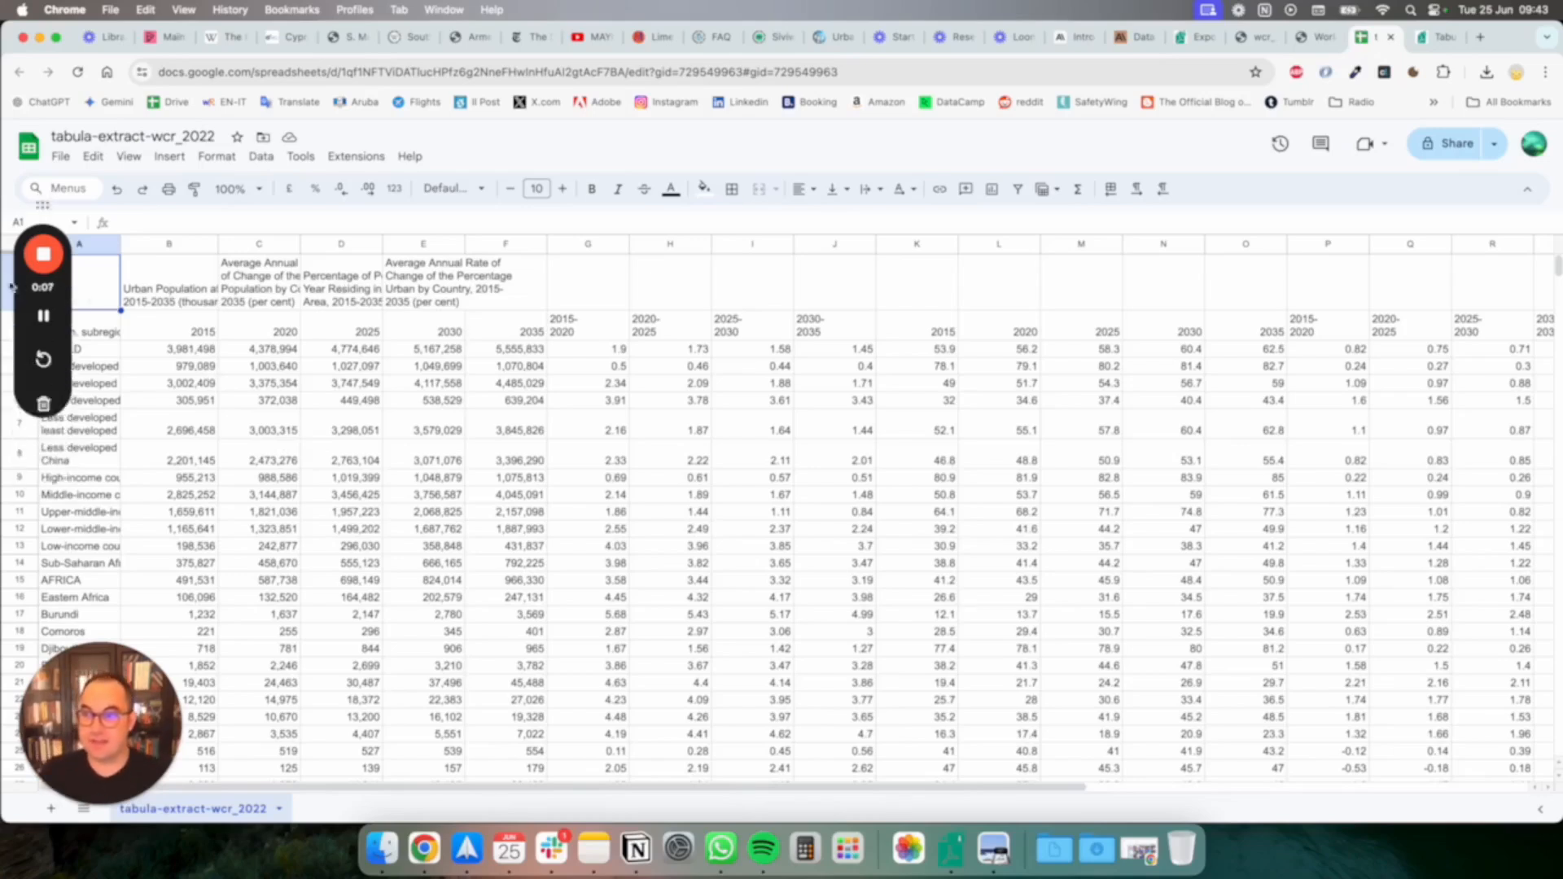
pyautogui.click(444, 399)
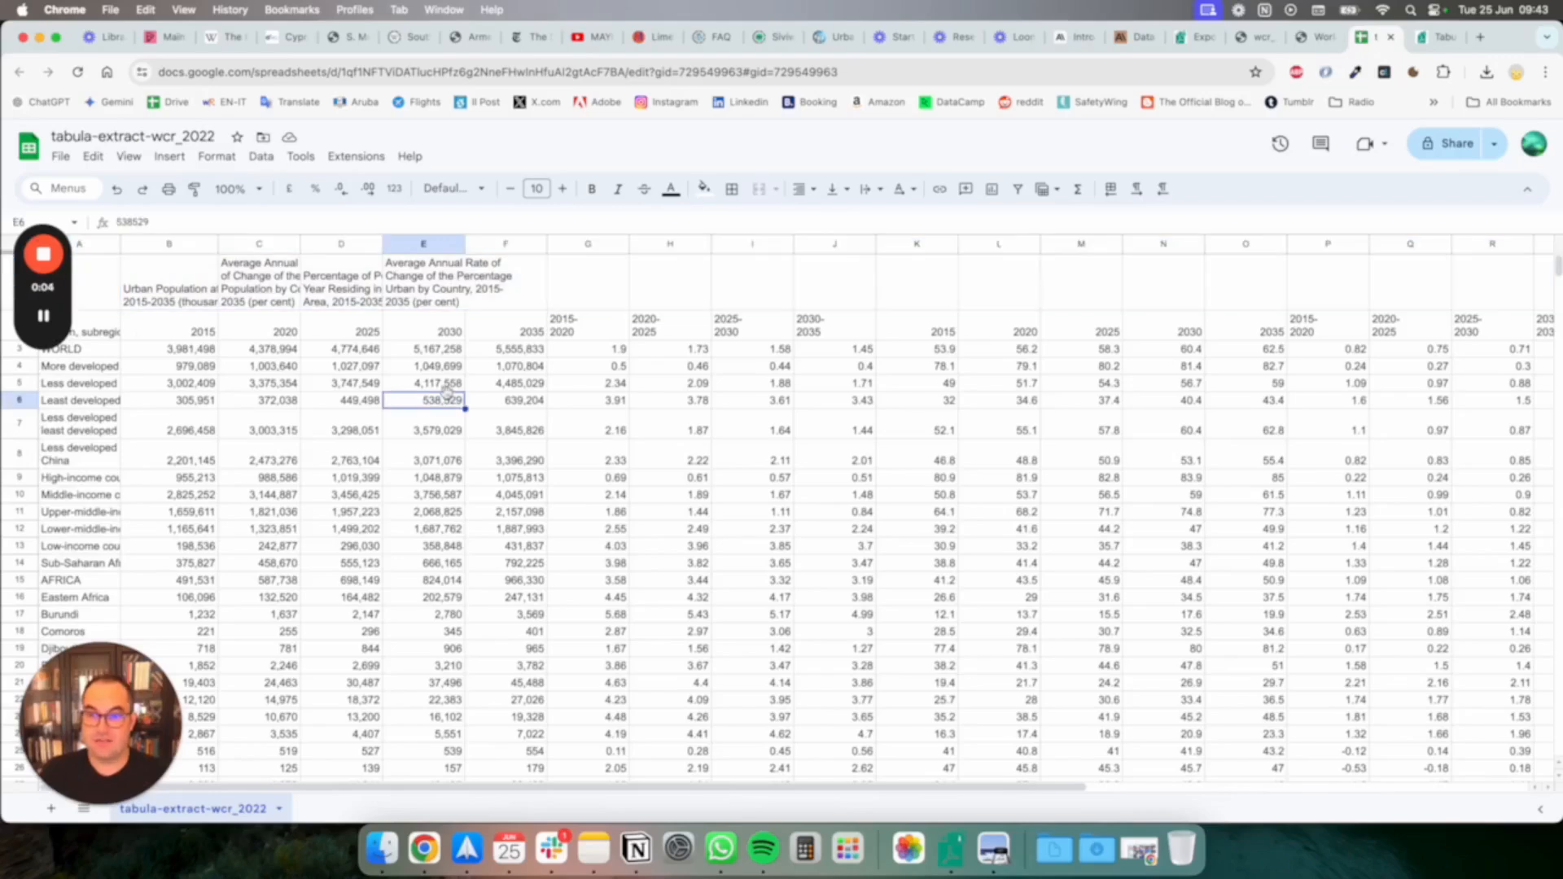